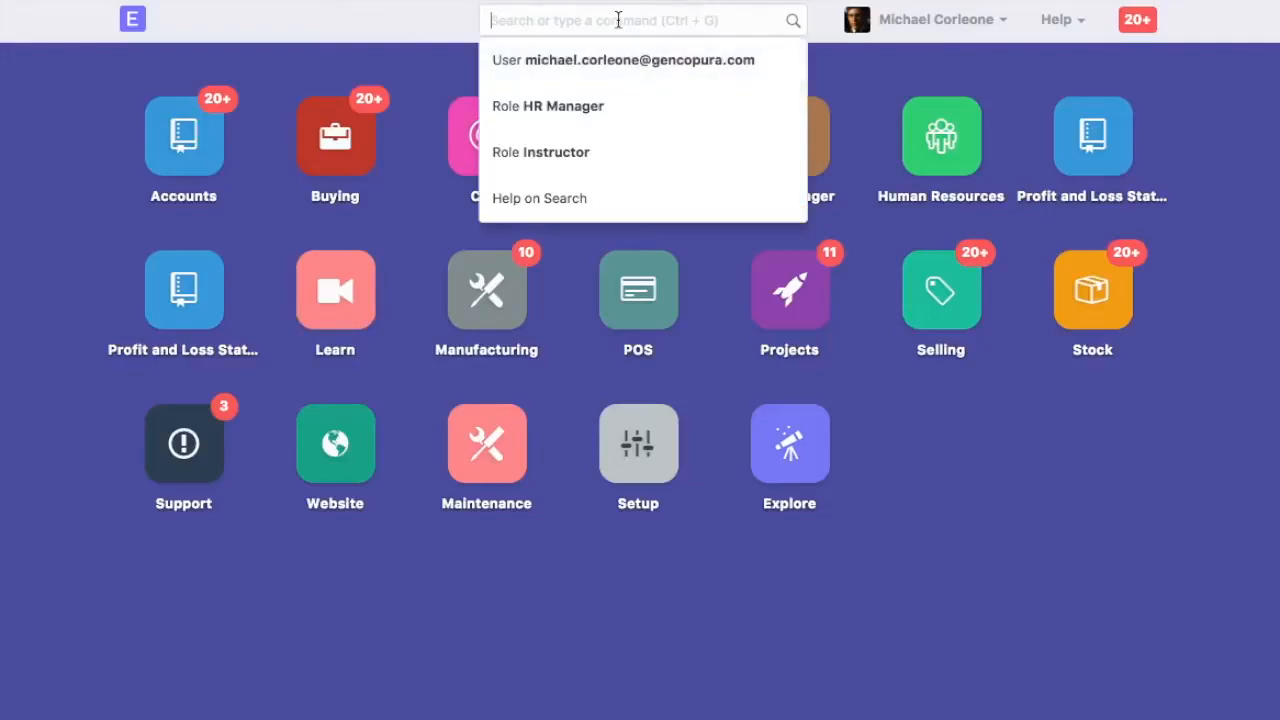
Create a new user with the person's e-mail address, first name and last name, keeping the welcome e-mail enabled
text(ew use)
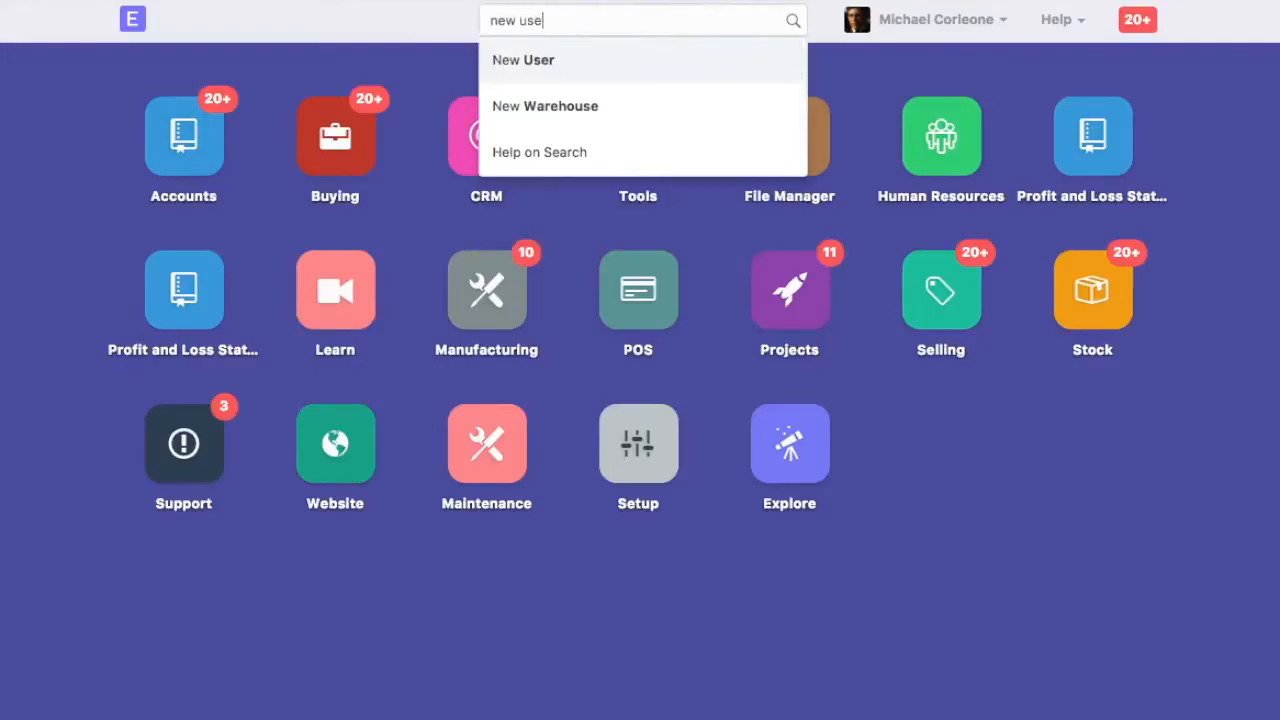
click(560, 60)
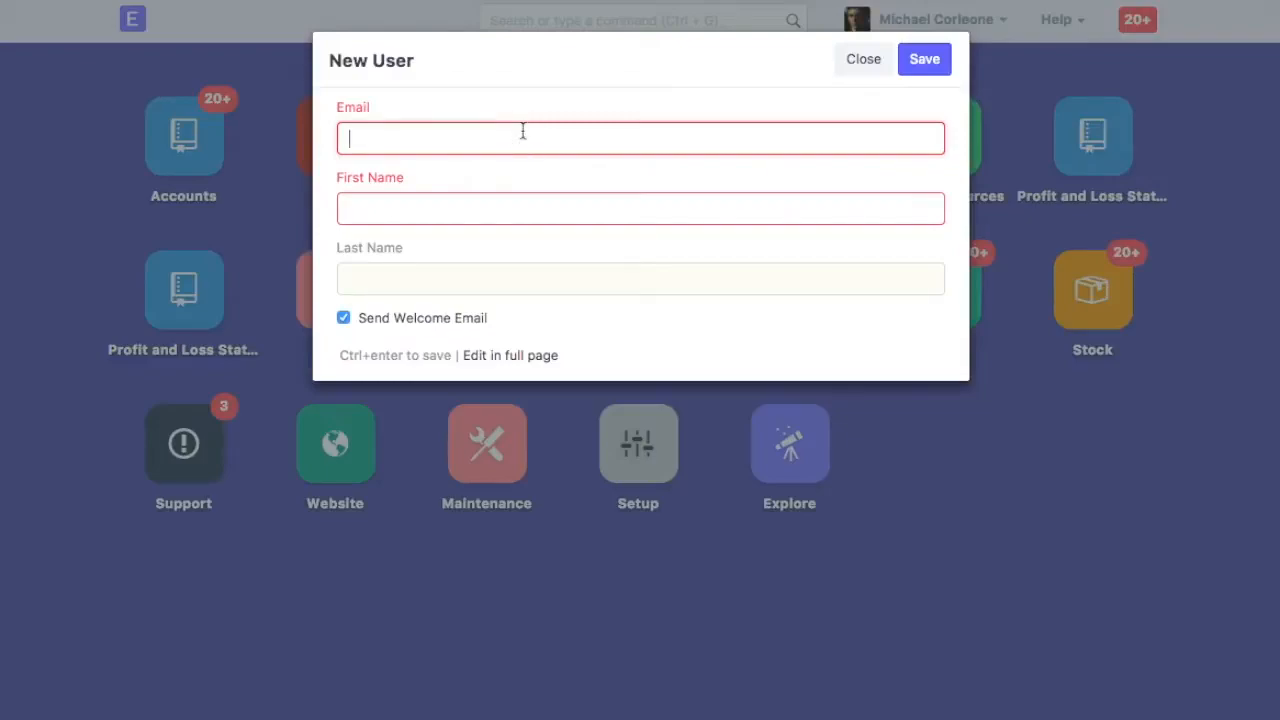
key(Tab)
text(Fredo)
key(Tab)
text(Corleone)
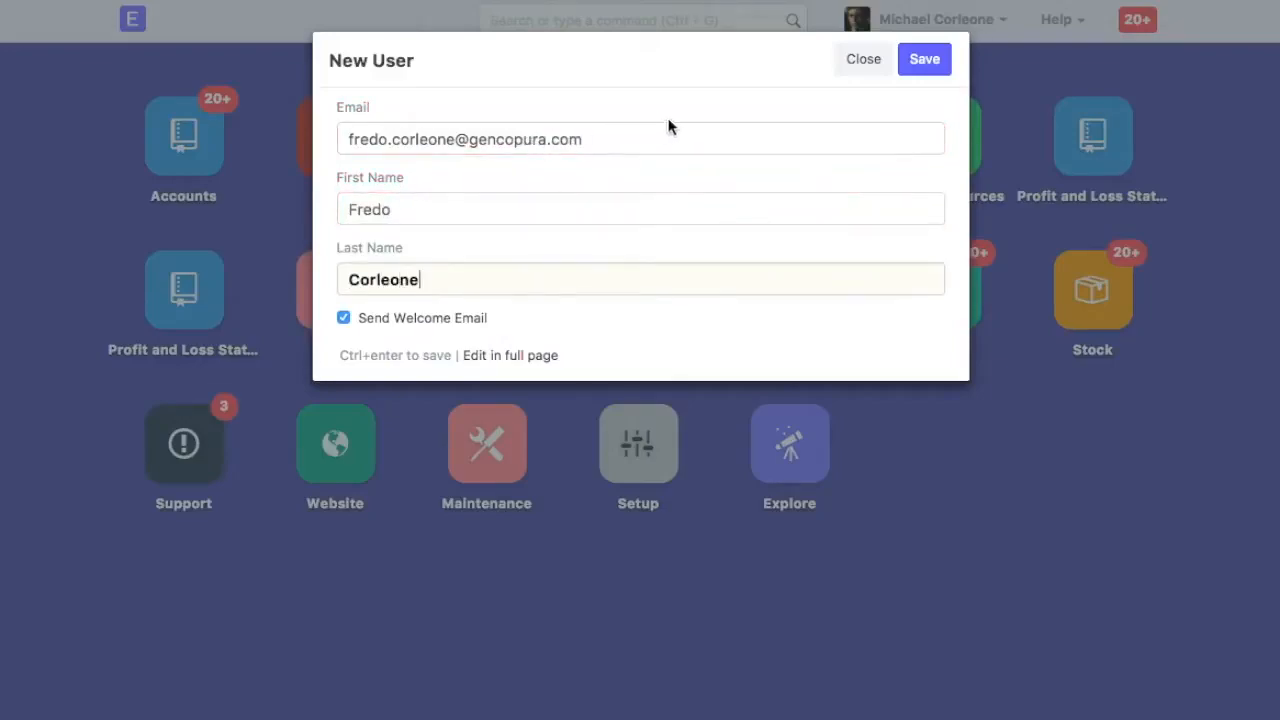
click(928, 64)
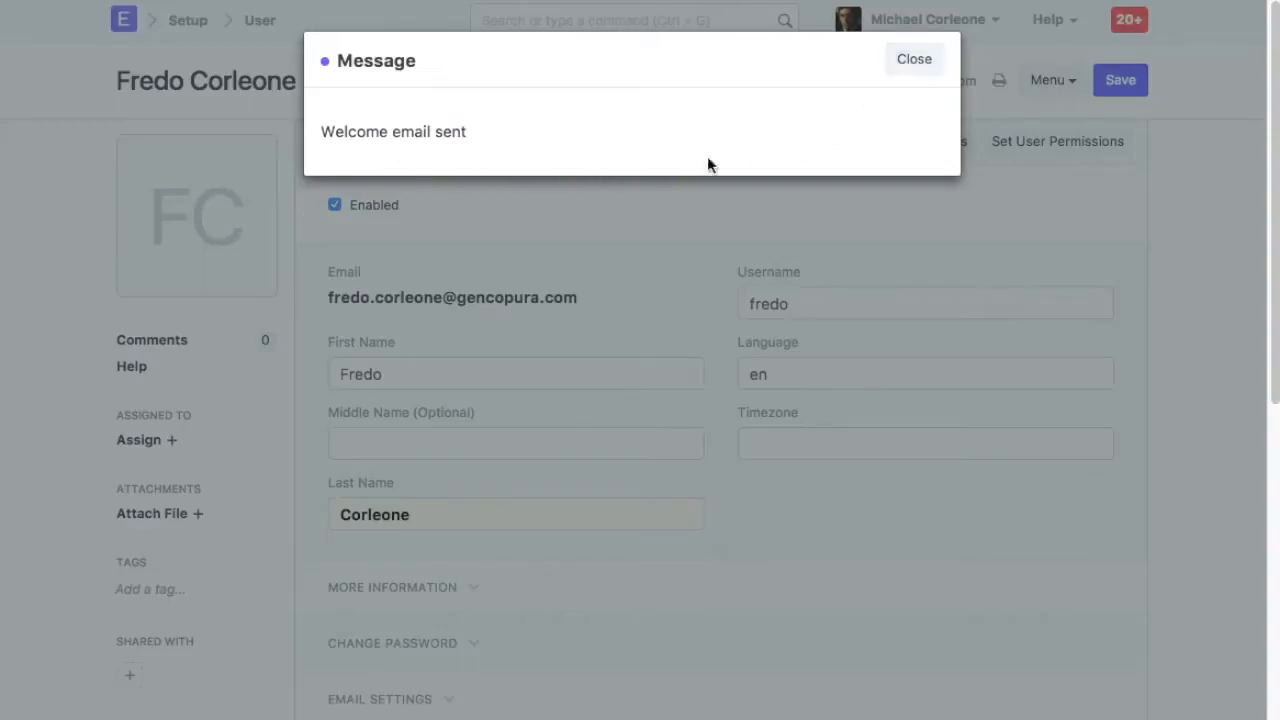
click(912, 66)
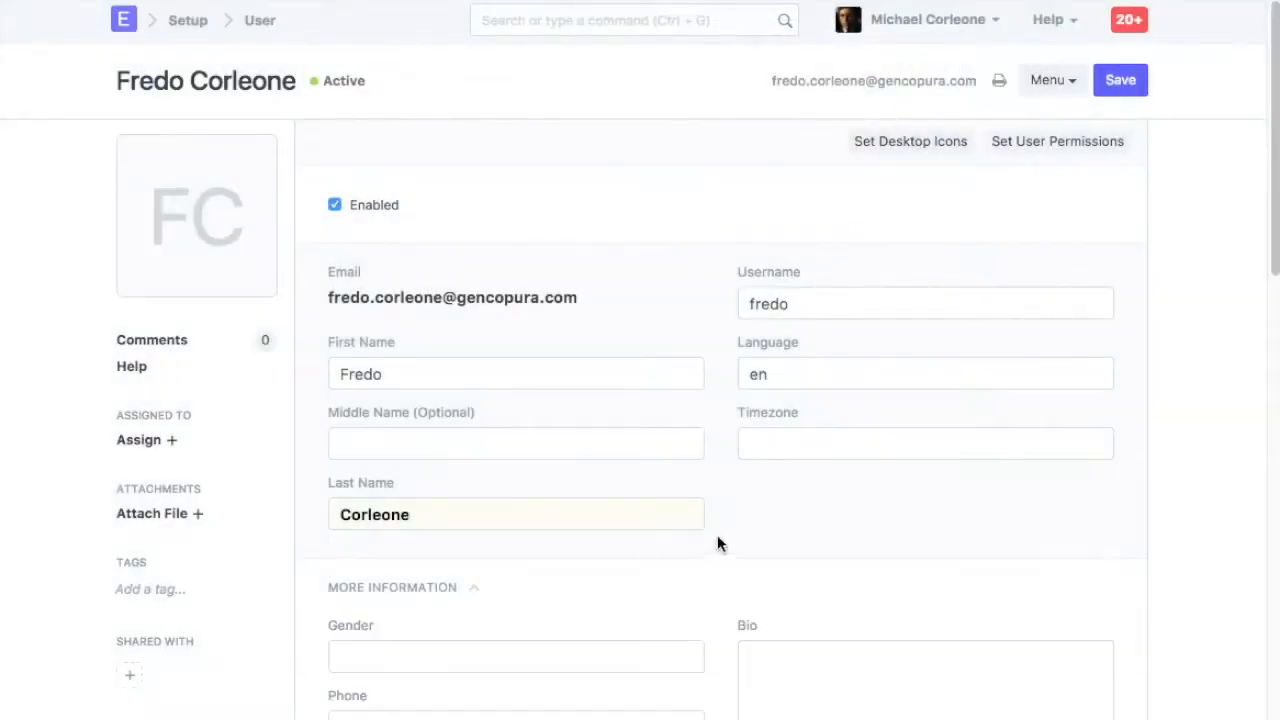
Upload Fredo-Corleone.jpeg from the Desktop as the user's profile image
click(209, 243)
click(357, 113)
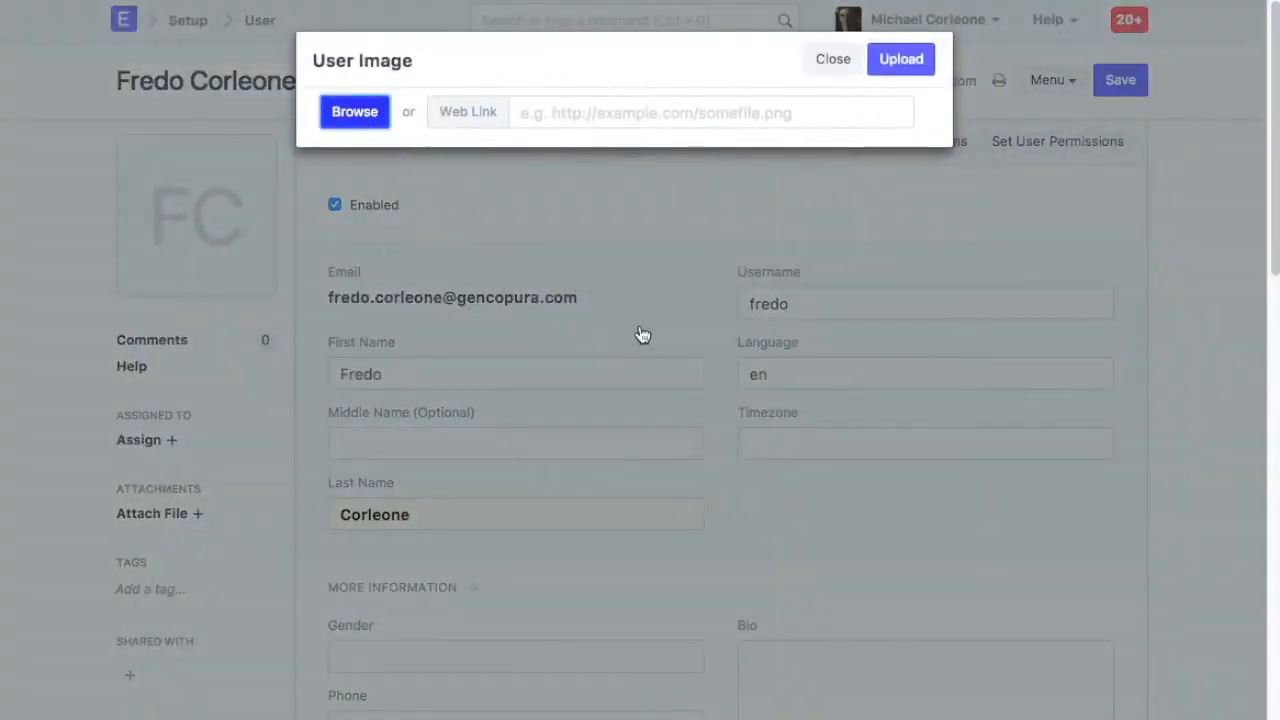
click(357, 107)
click(601, 86)
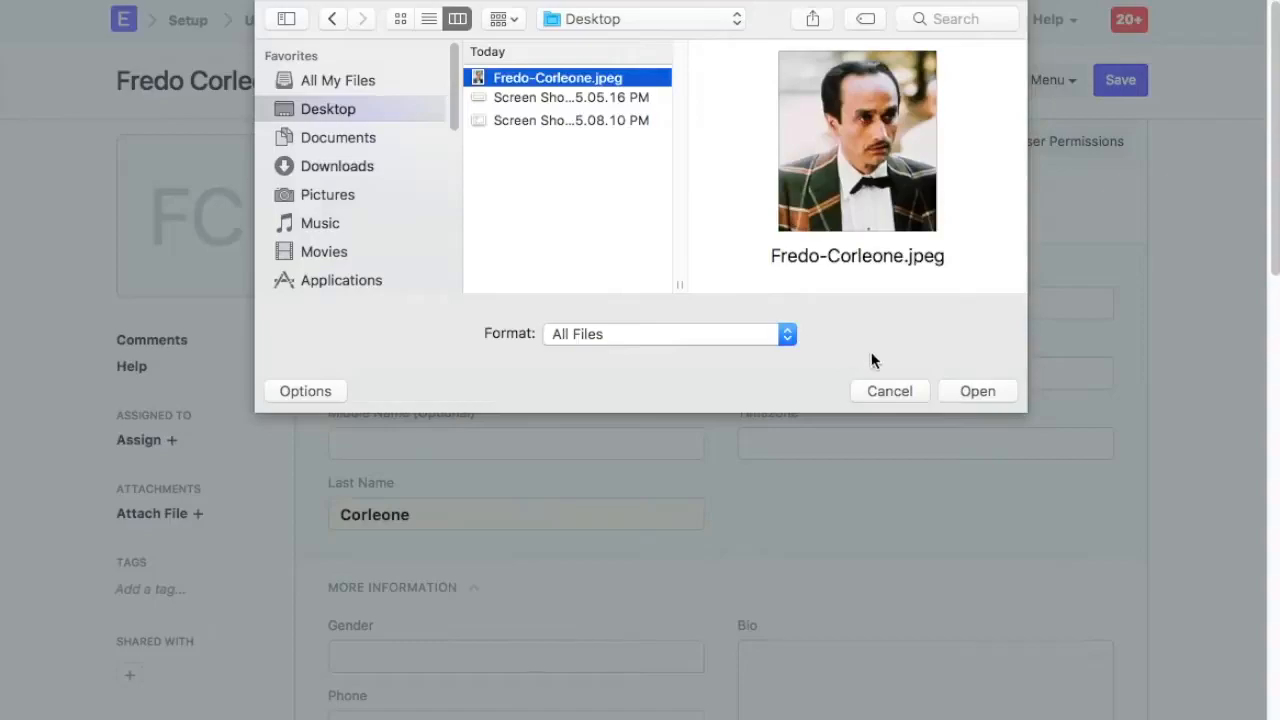
click(962, 391)
click(357, 150)
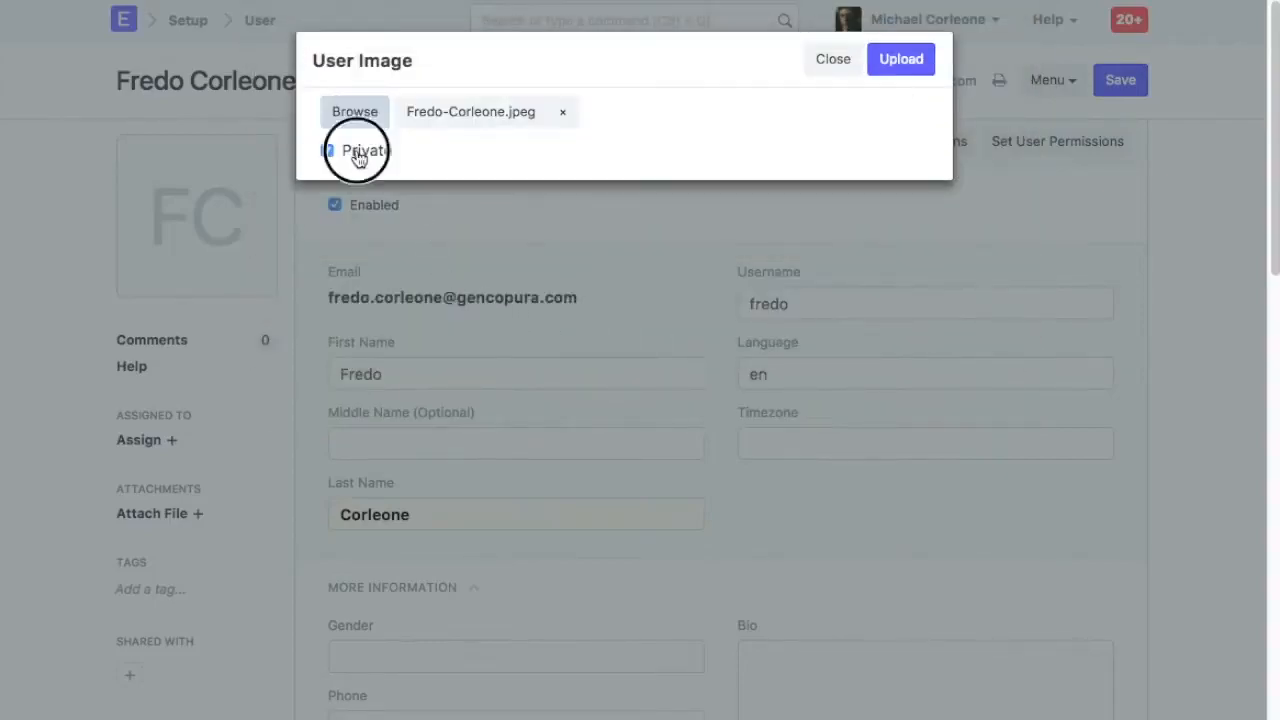
click(900, 65)
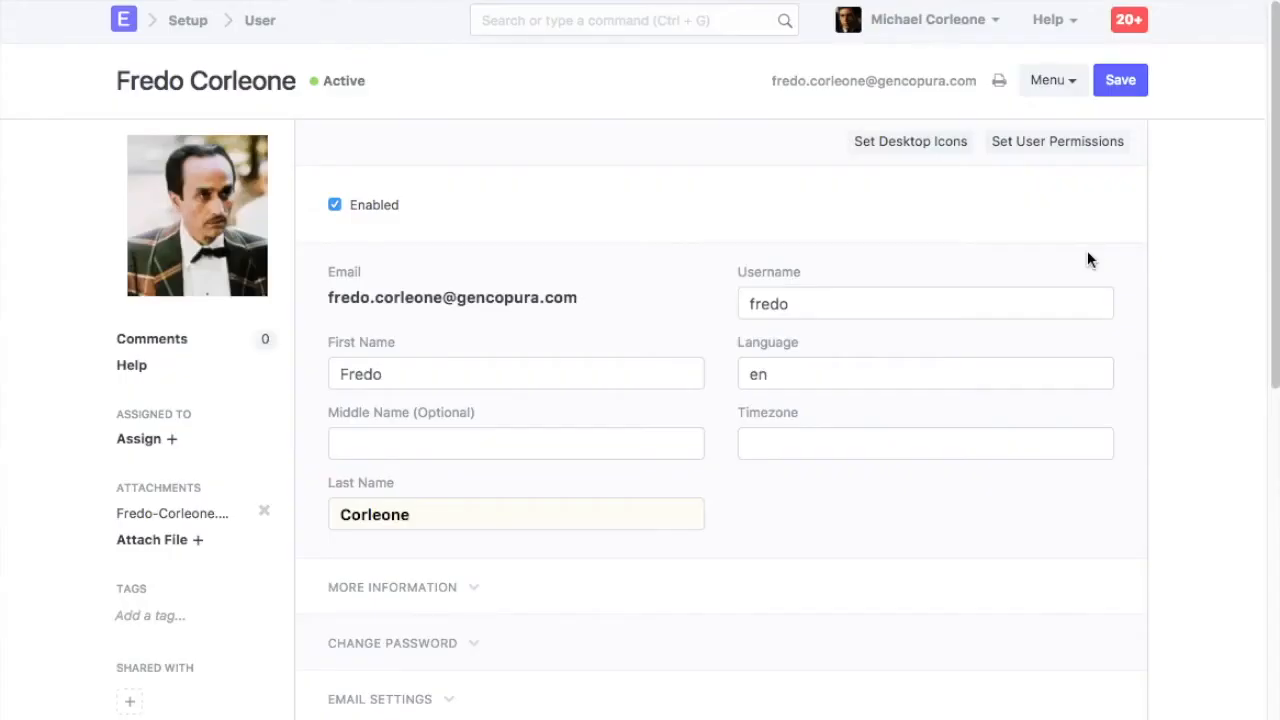
Expand the user's Roles section and review the available roles
scroll(964, 365, down, 10)
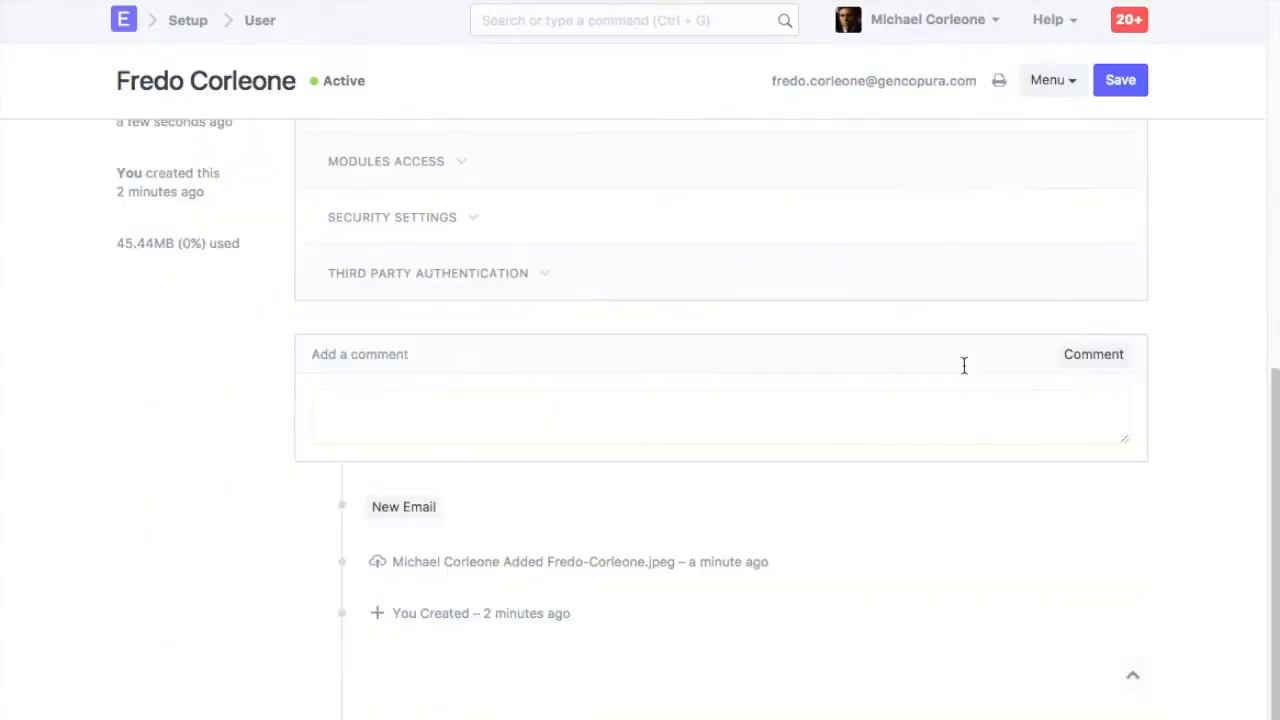
click(449, 220)
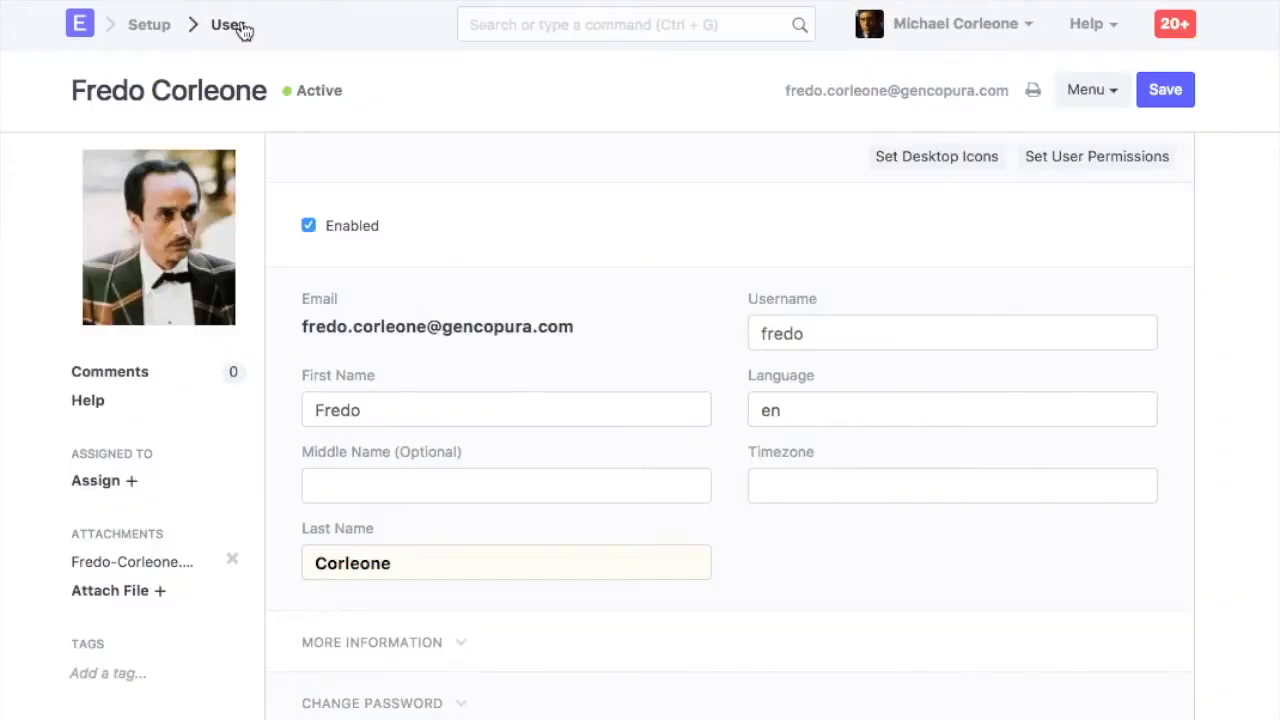
scroll(663, 357, down, 5)
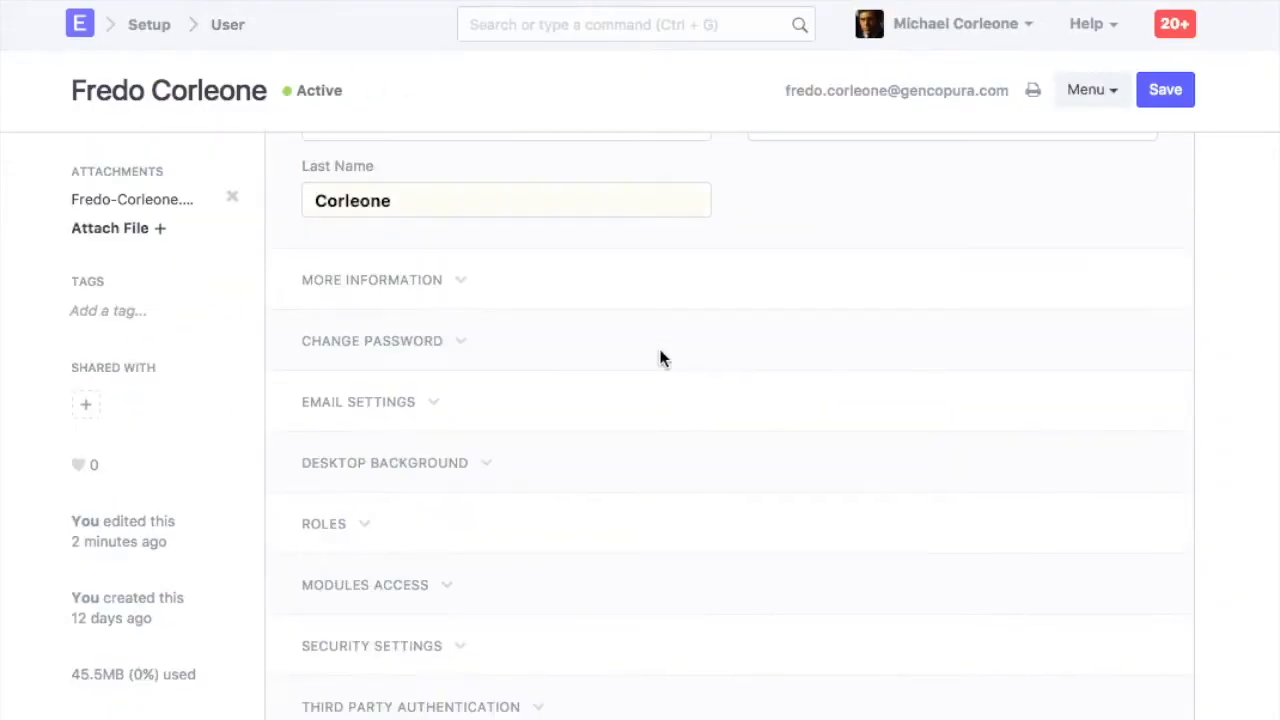
click(362, 527)
scroll(656, 421, down, 4)
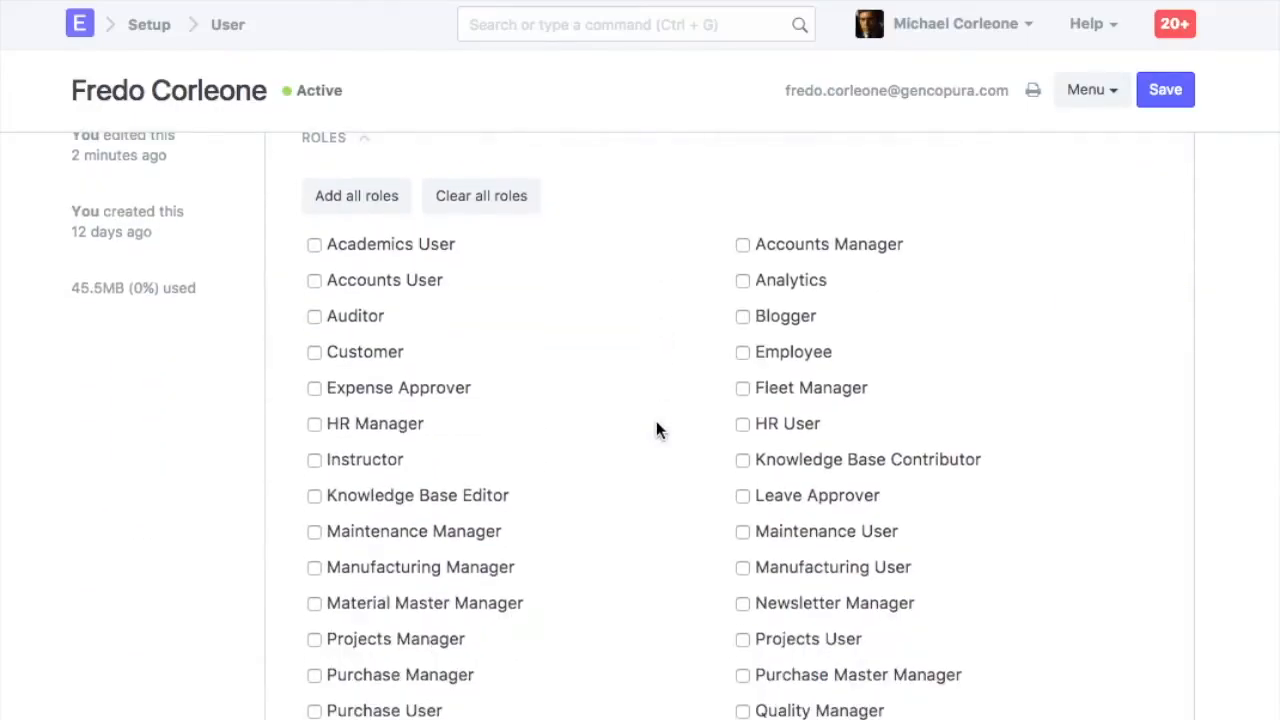
scroll(656, 425, down, 2)
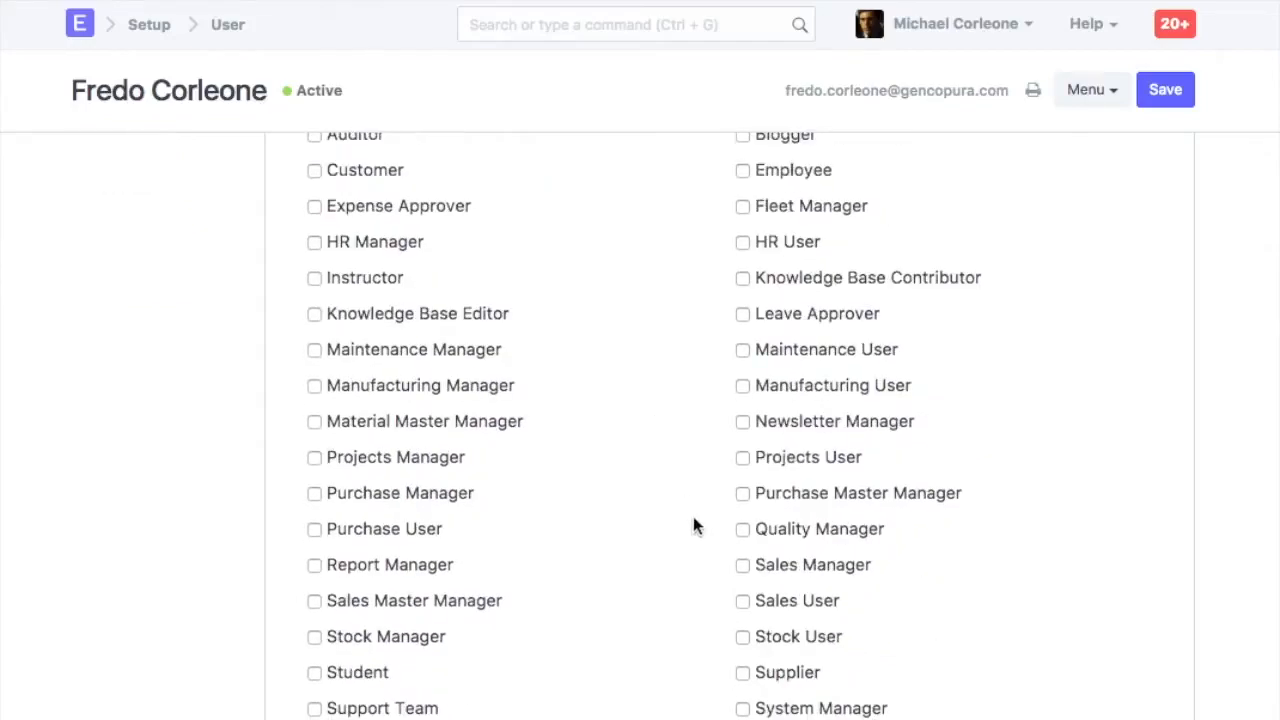
click(742, 708)
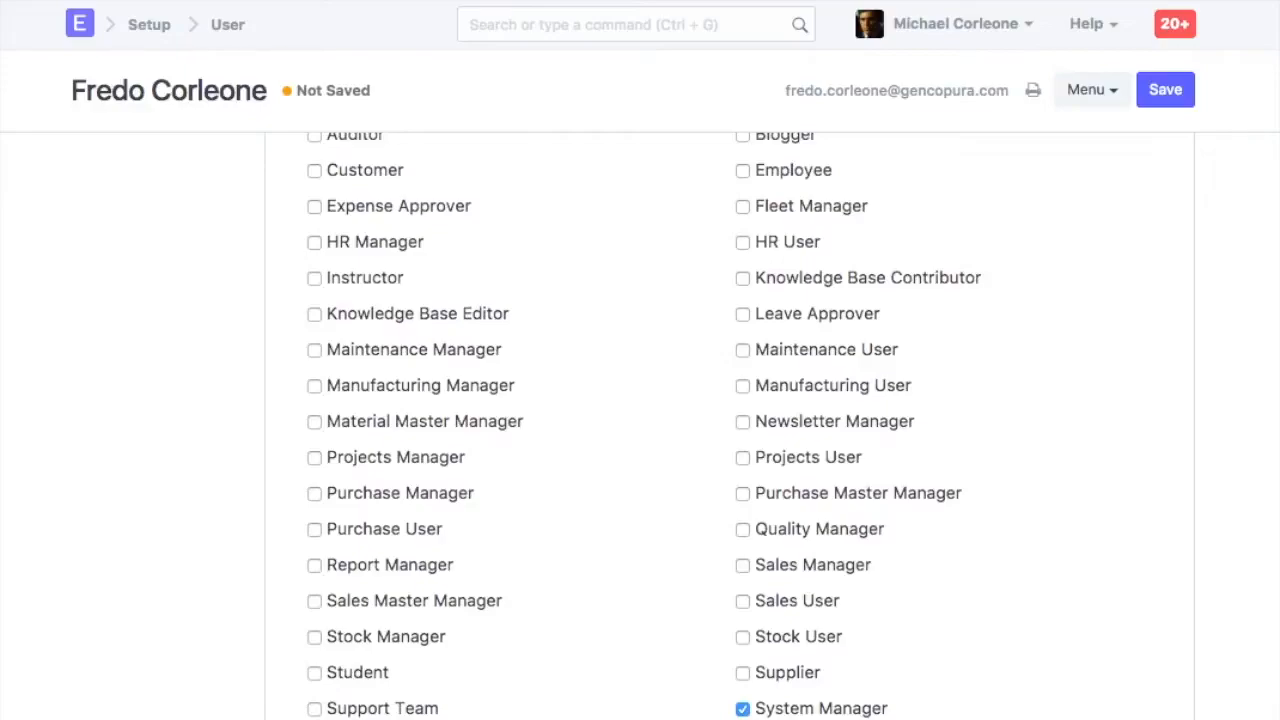
click(743, 709)
Assign the Accounts Manager, Accounts User, HR Manager and HR User roles and save the user
scroll(711, 429, up, 3)
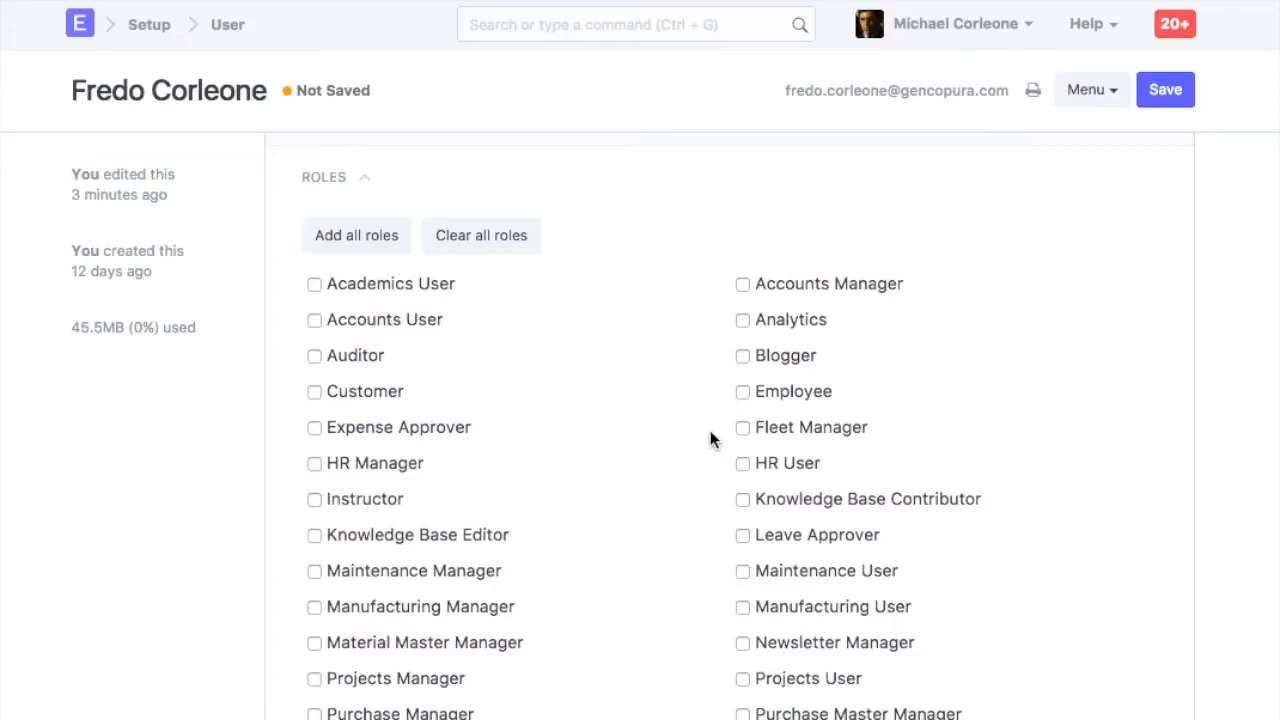
click(743, 285)
click(314, 321)
click(742, 466)
click(315, 464)
click(1164, 90)
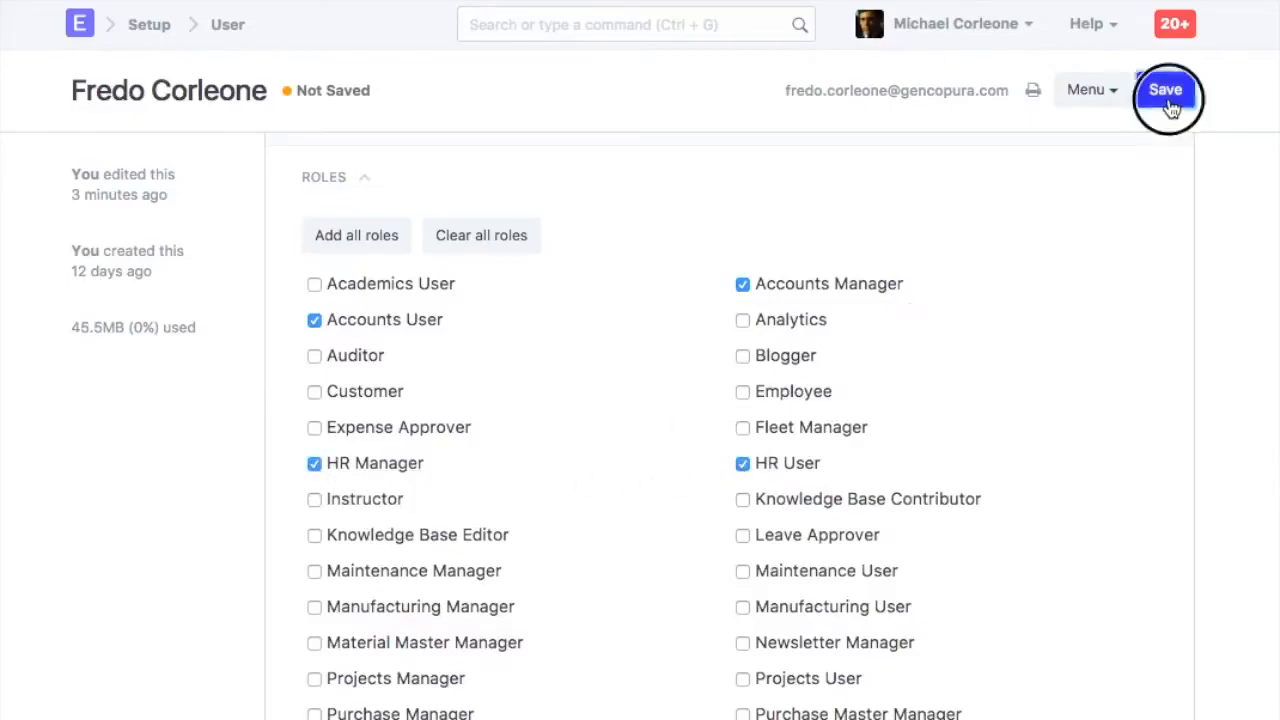
Inspect the user's Security Settings section, including the user type
scroll(729, 420, down, 5)
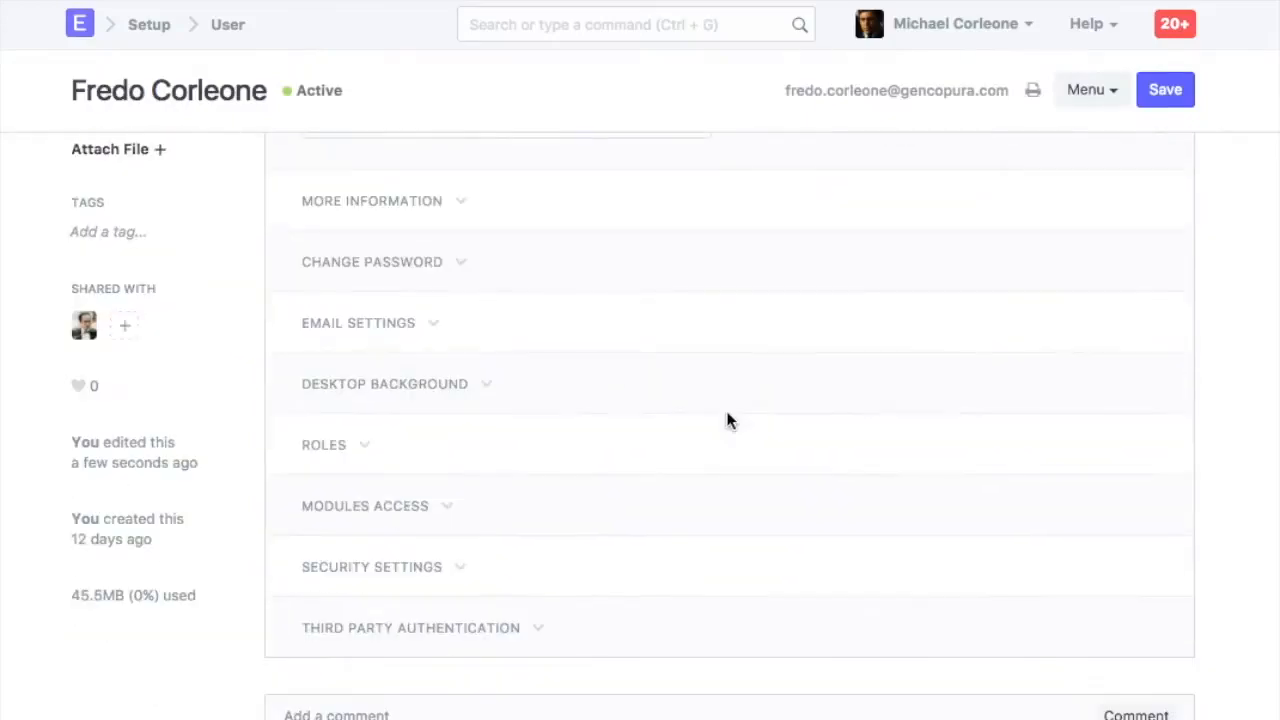
click(395, 566)
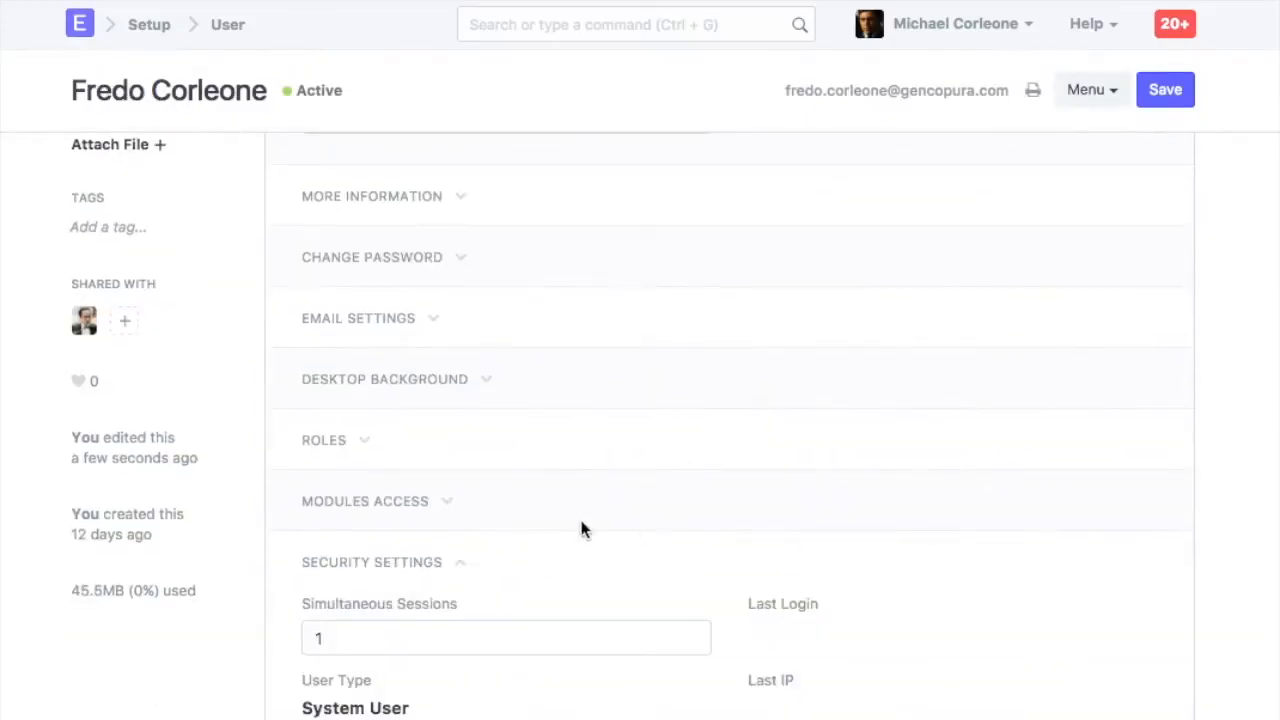
scroll(590, 510, down, 1)
scroll(505, 553, down, 1)
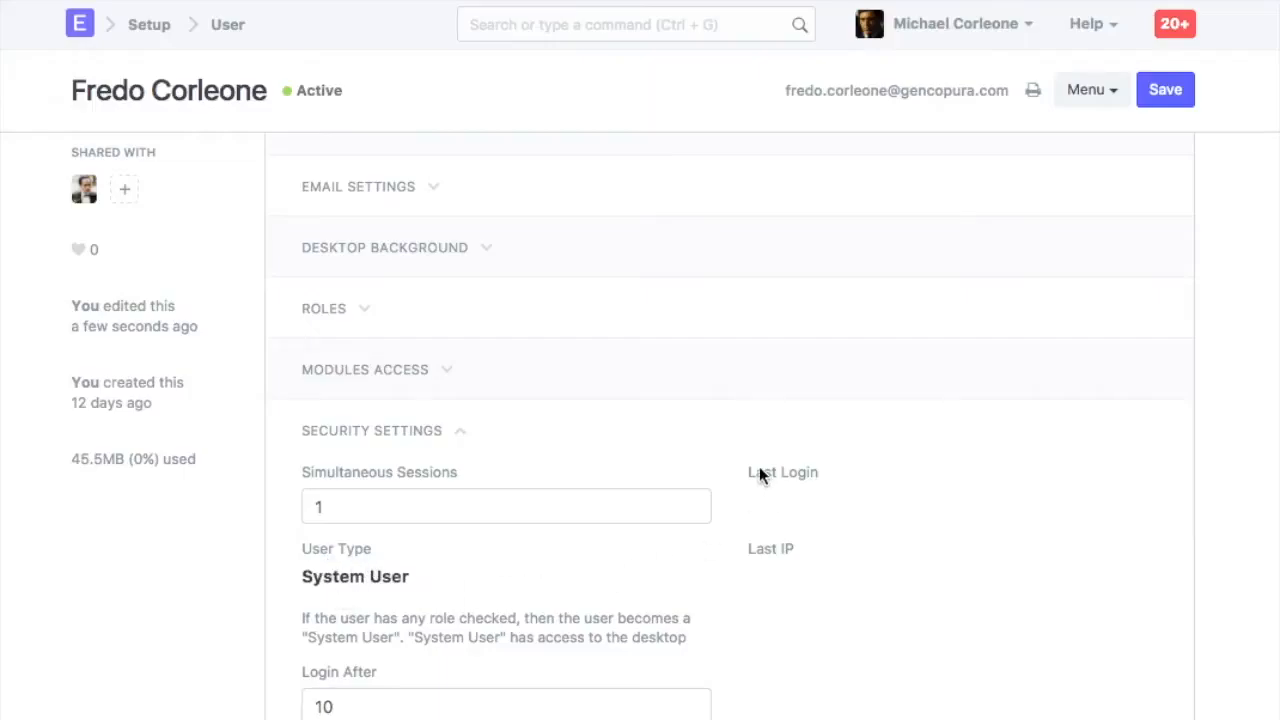
scroll(743, 466, up, 3)
click(334, 602)
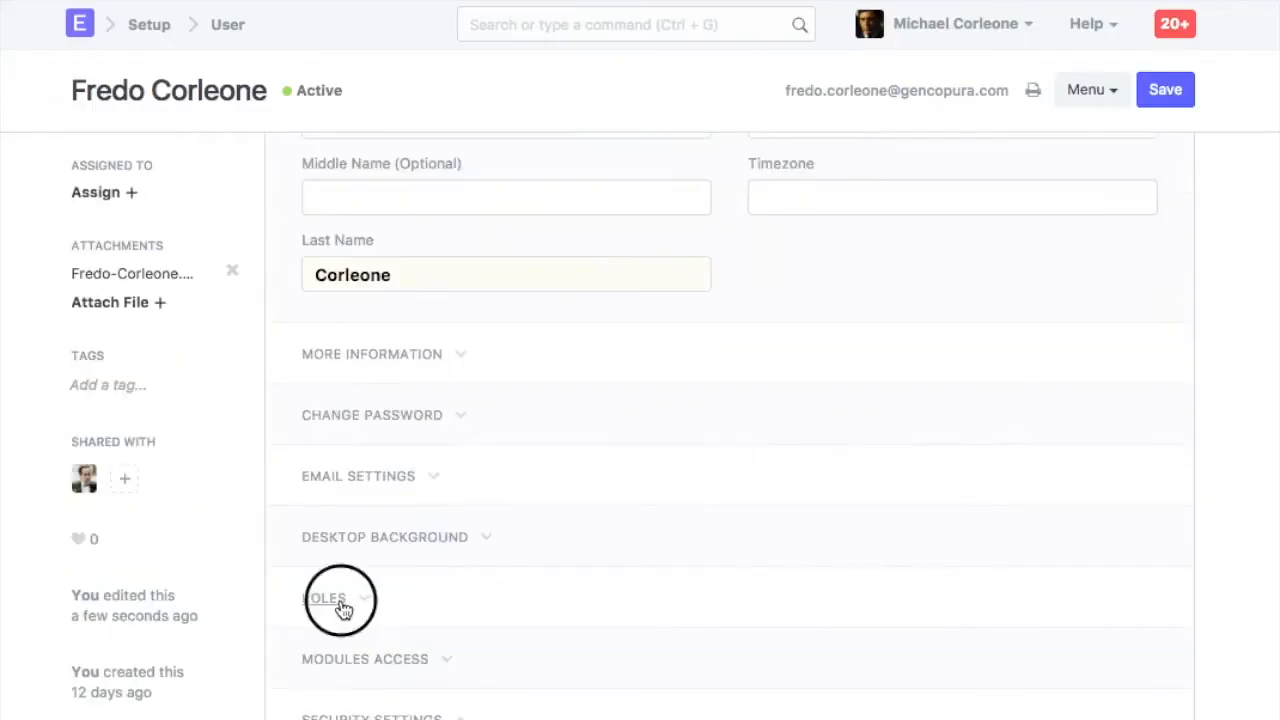
Open the Accounts User role's permissions table and review its document permissions
scroll(724, 403, down, 3)
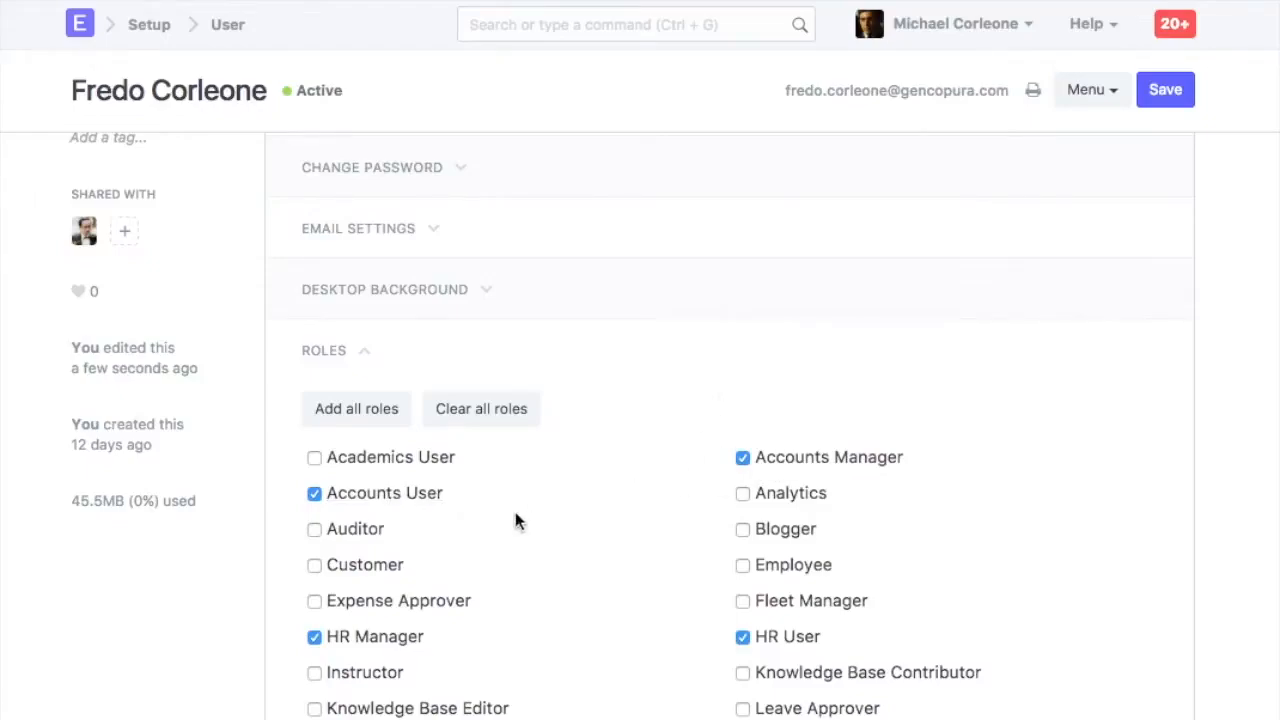
click(425, 500)
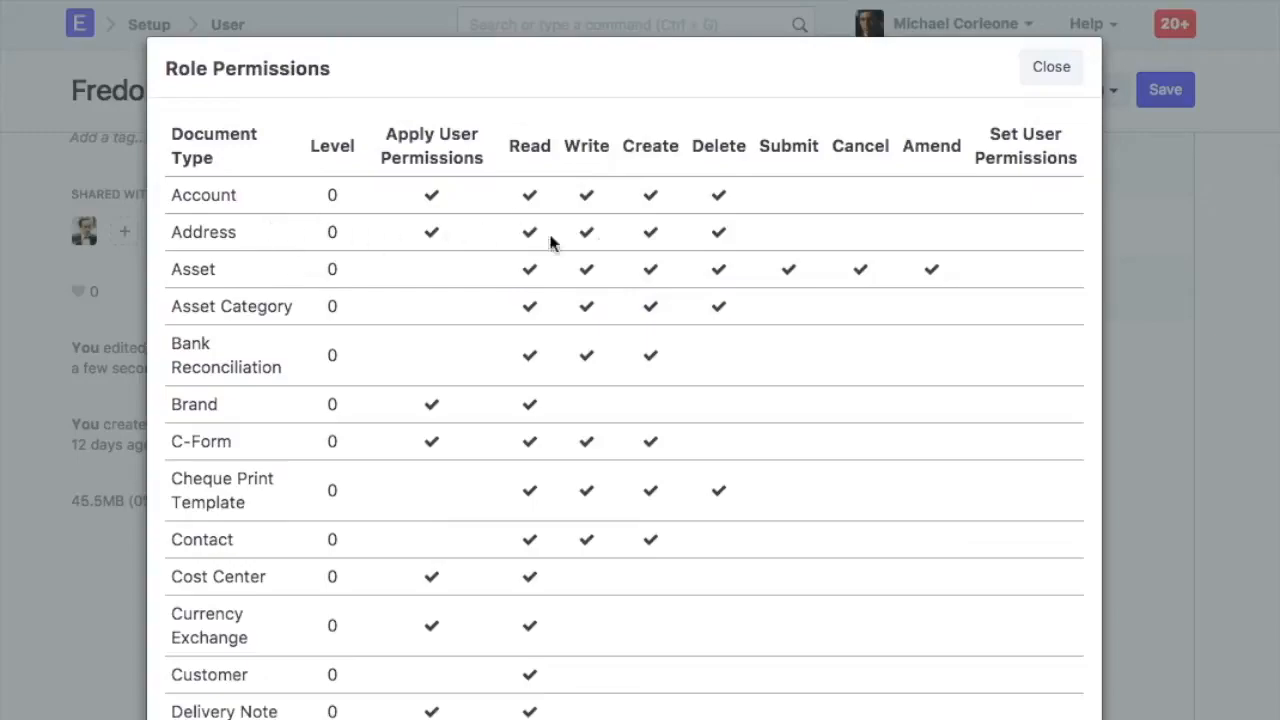
scroll(467, 447, down, 5)
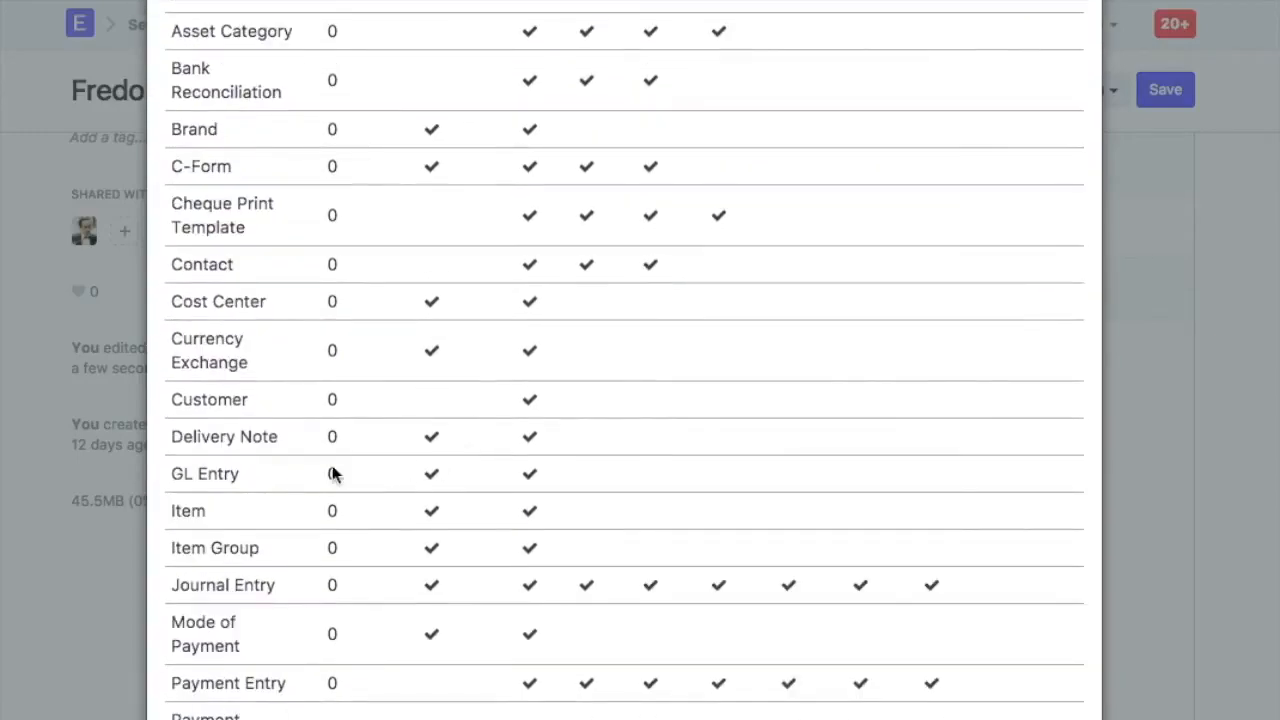
scroll(780, 445, up, 5)
click(1051, 66)
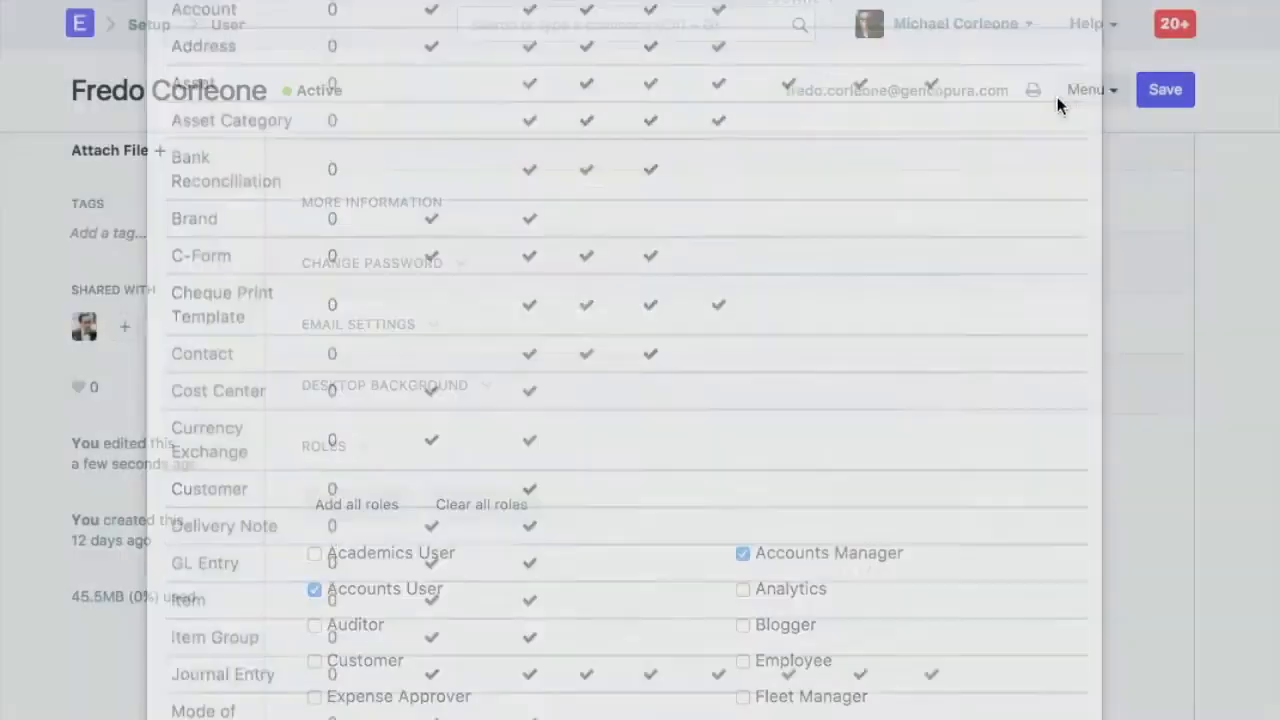
Clear all roles, assign only the Customer and Supplier roles, and save the user
scroll(652, 479, down, 3)
click(466, 370)
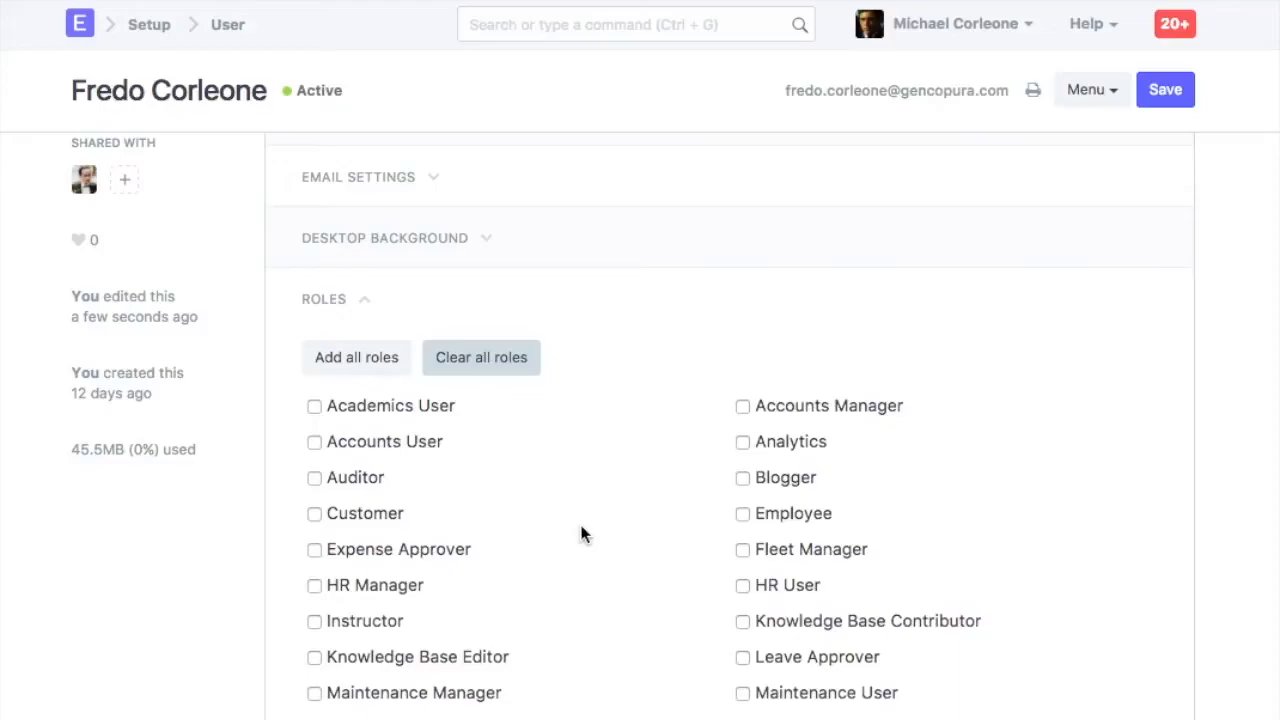
click(314, 514)
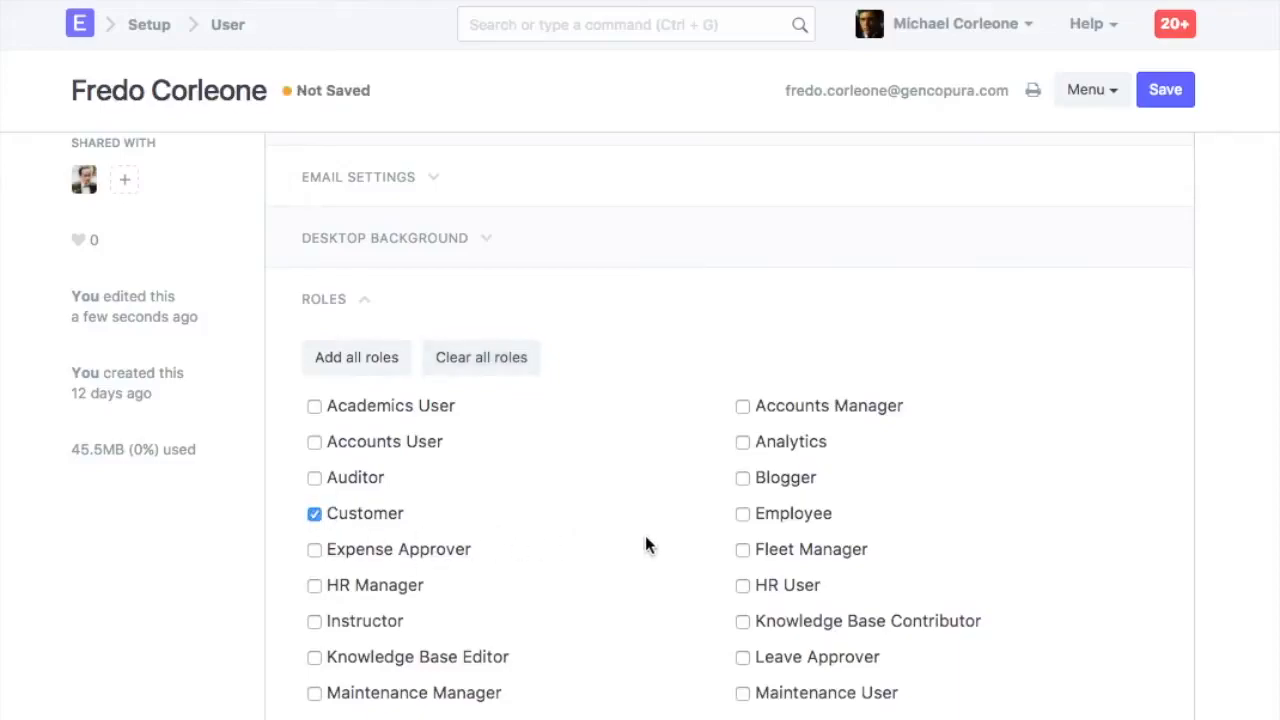
scroll(645, 543, down, 5)
click(743, 613)
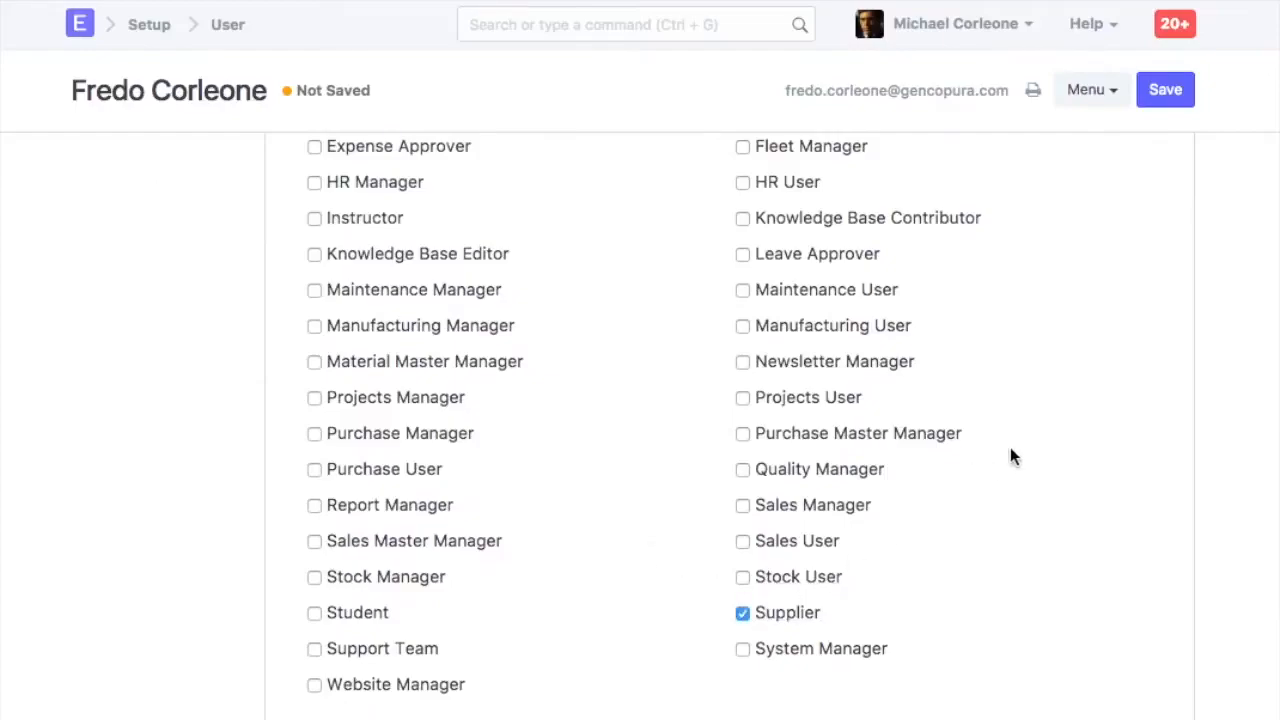
click(1180, 92)
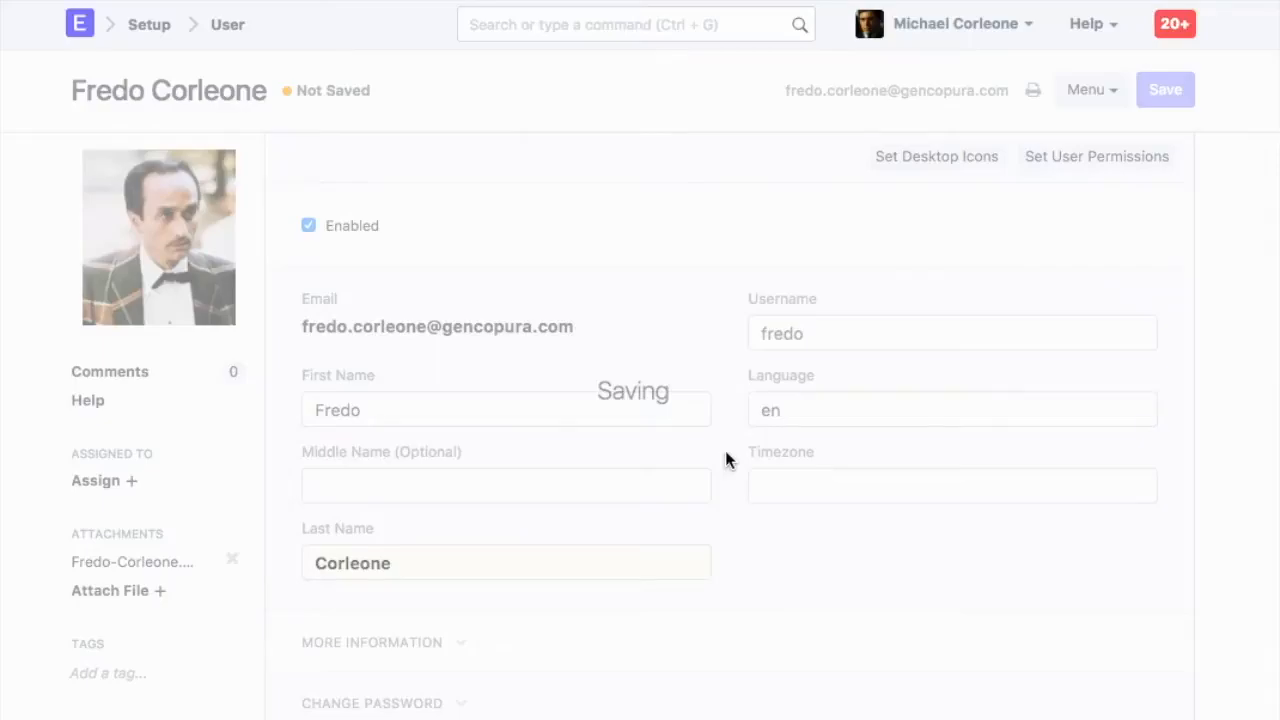
Inspect the user type in the Security Settings section after saving
scroll(725, 450, down, 6)
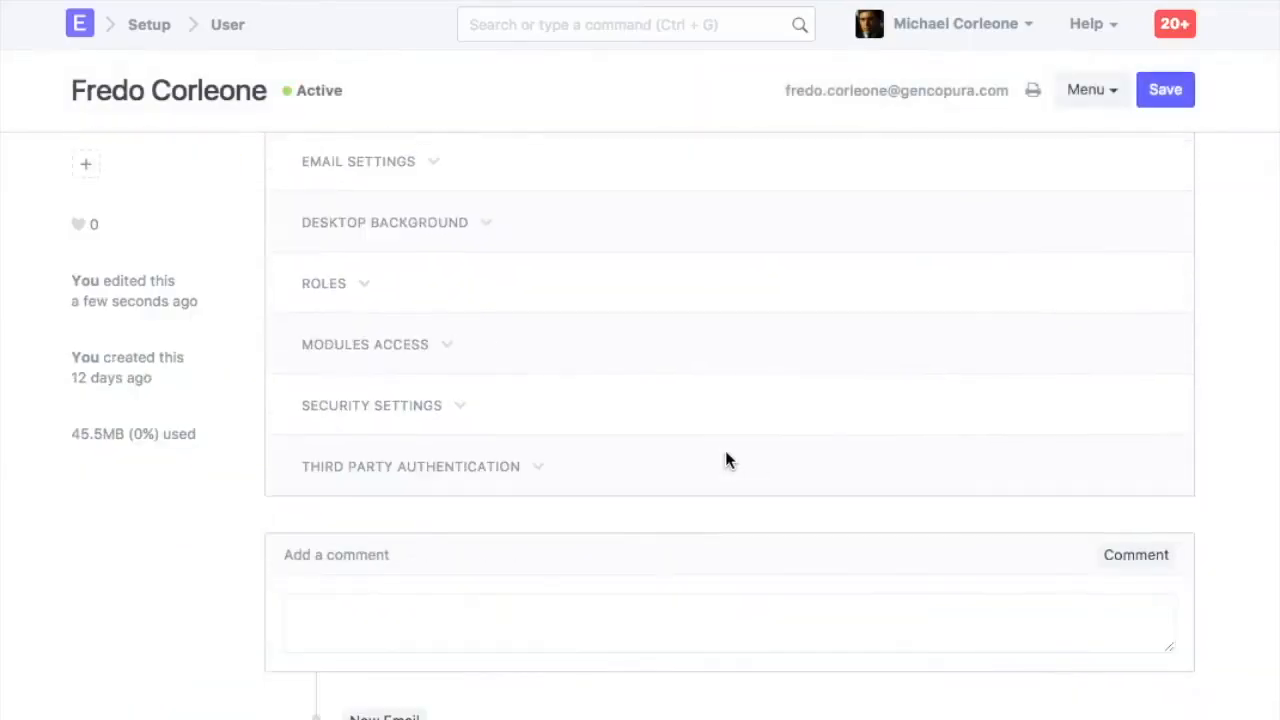
click(365, 405)
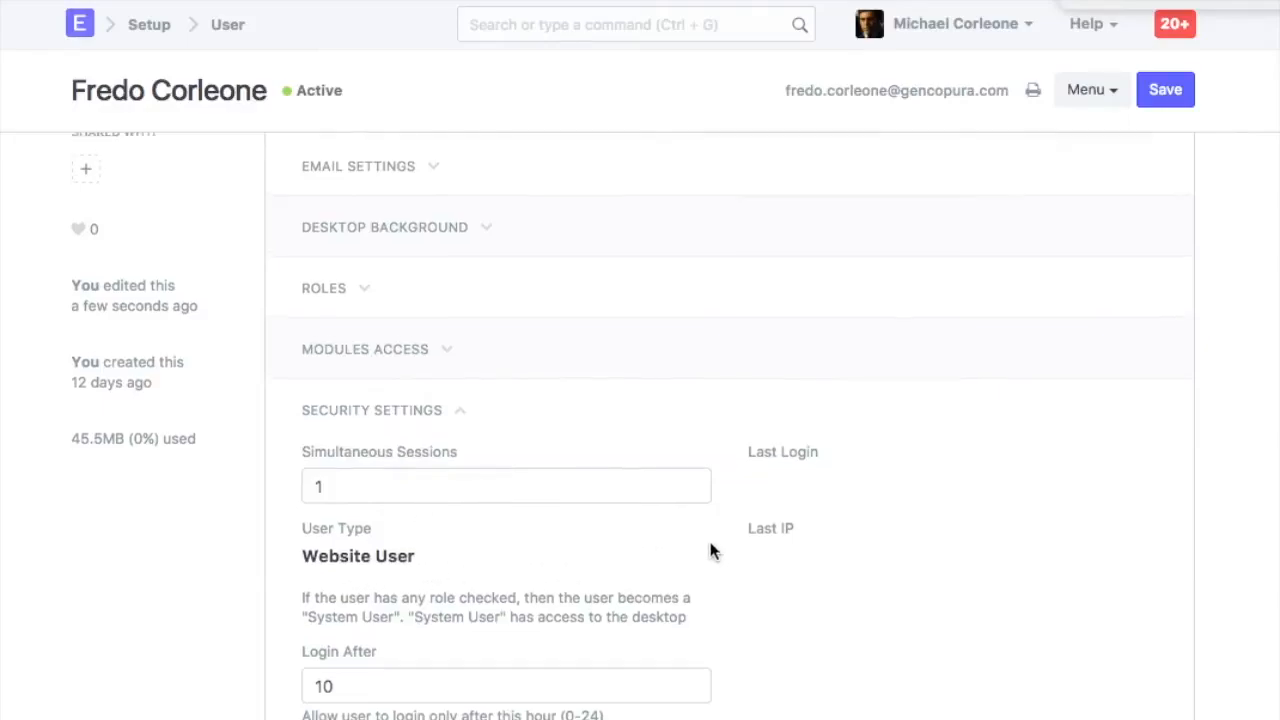
scroll(600, 545, up, 2)
click(335, 484)
scroll(466, 597, down, 1)
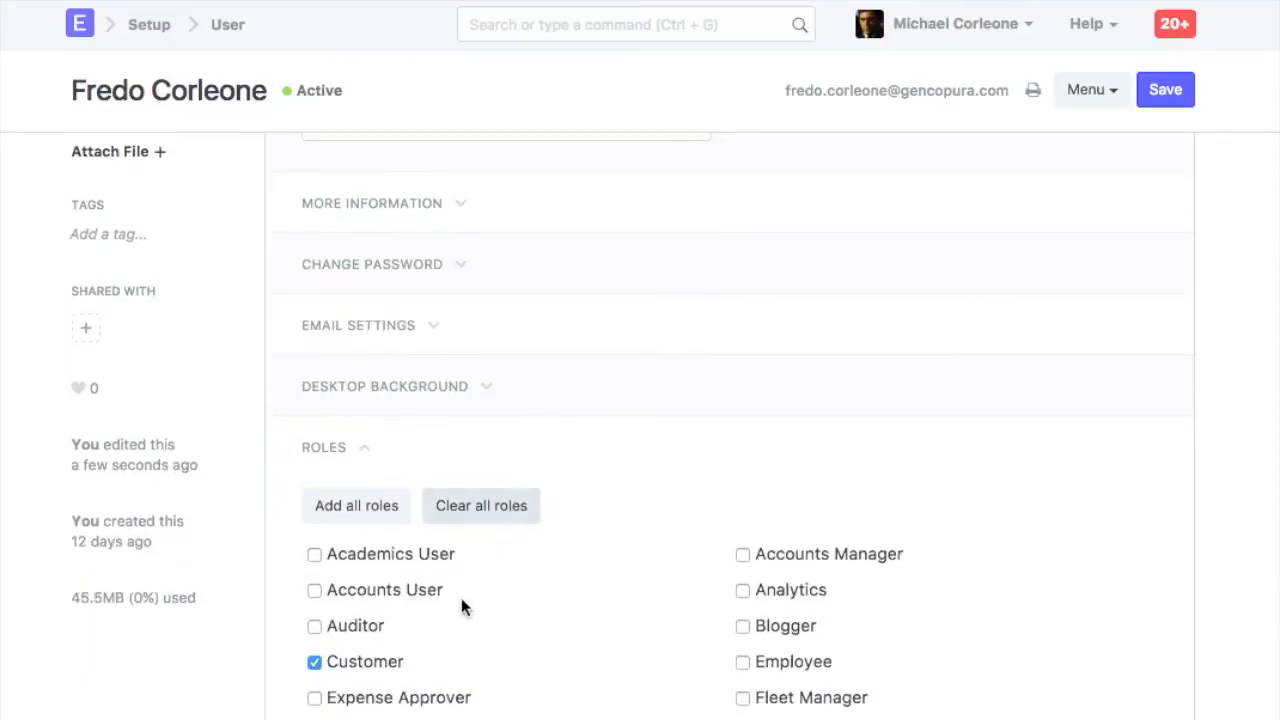
Search for the Customer role and open its record from the role list
click(636, 30)
text(customer in rol)
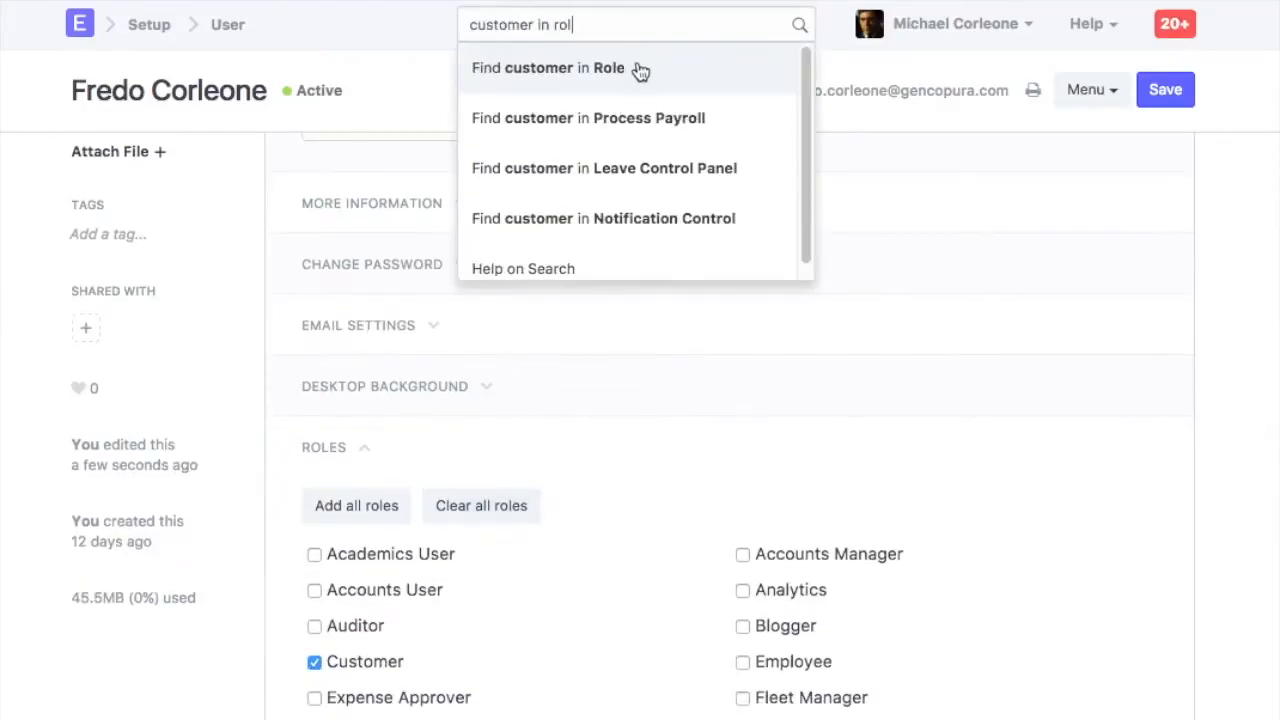
click(640, 69)
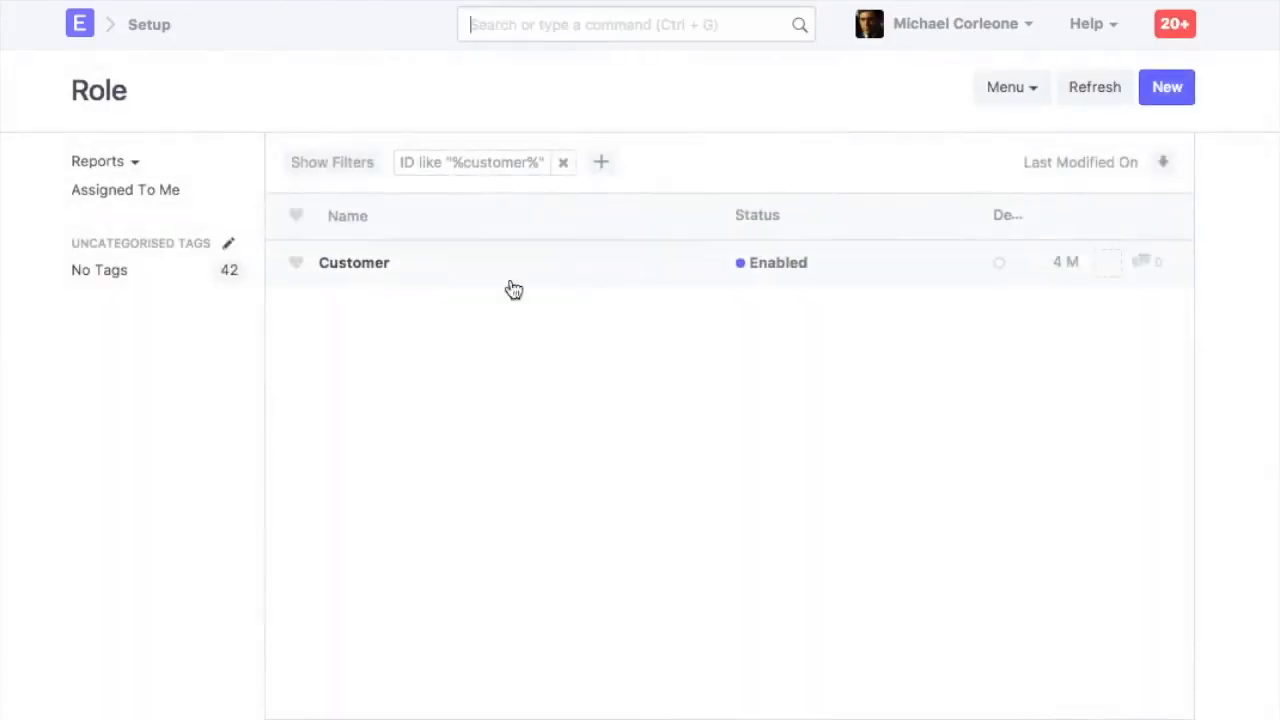
click(362, 264)
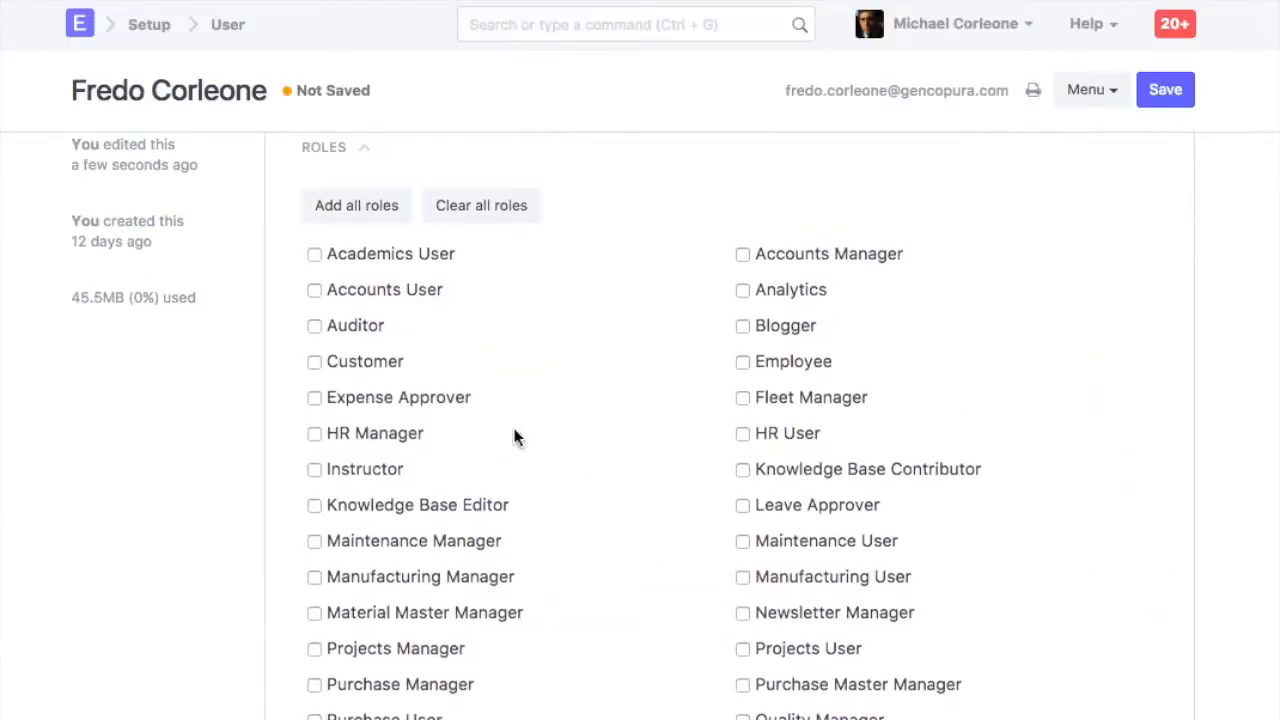
Assign the Accounts User and Accounts Manager roles and save the user
click(315, 289)
click(742, 254)
scroll(736, 491, up, 2)
click(1166, 89)
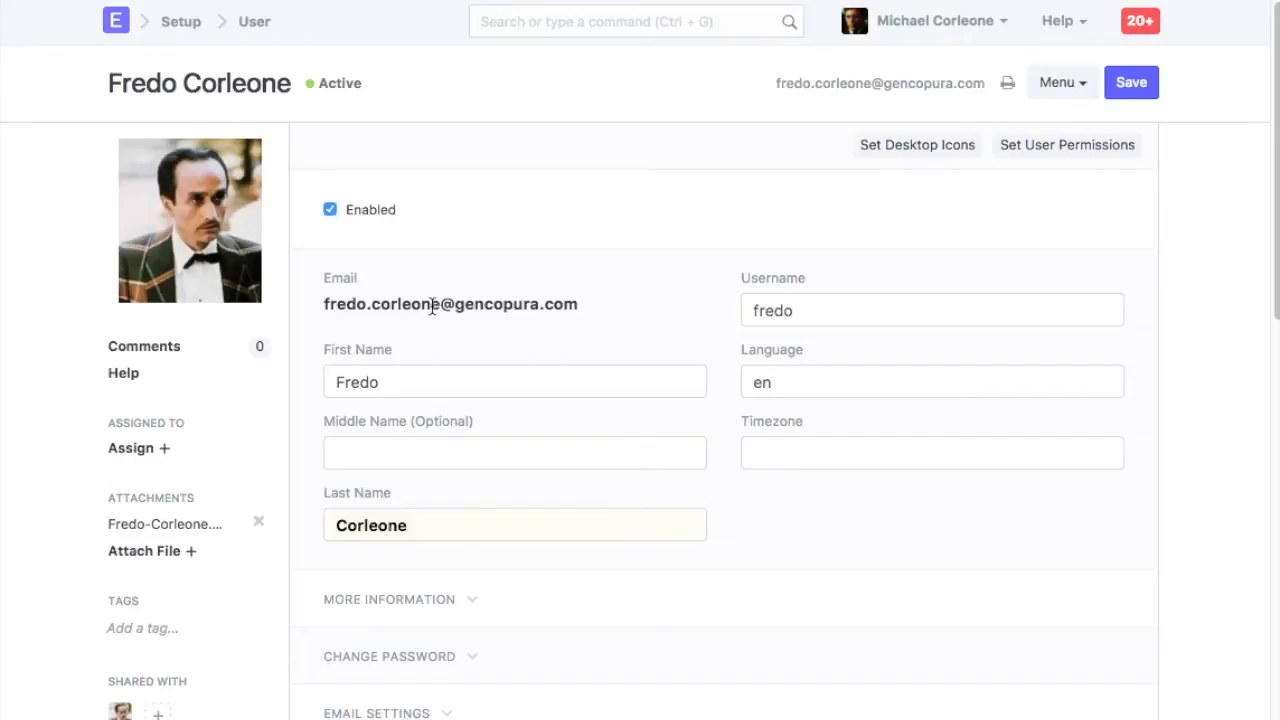
Open the Company list from the search bar and look over the companies
click(560, 22)
text(comp)
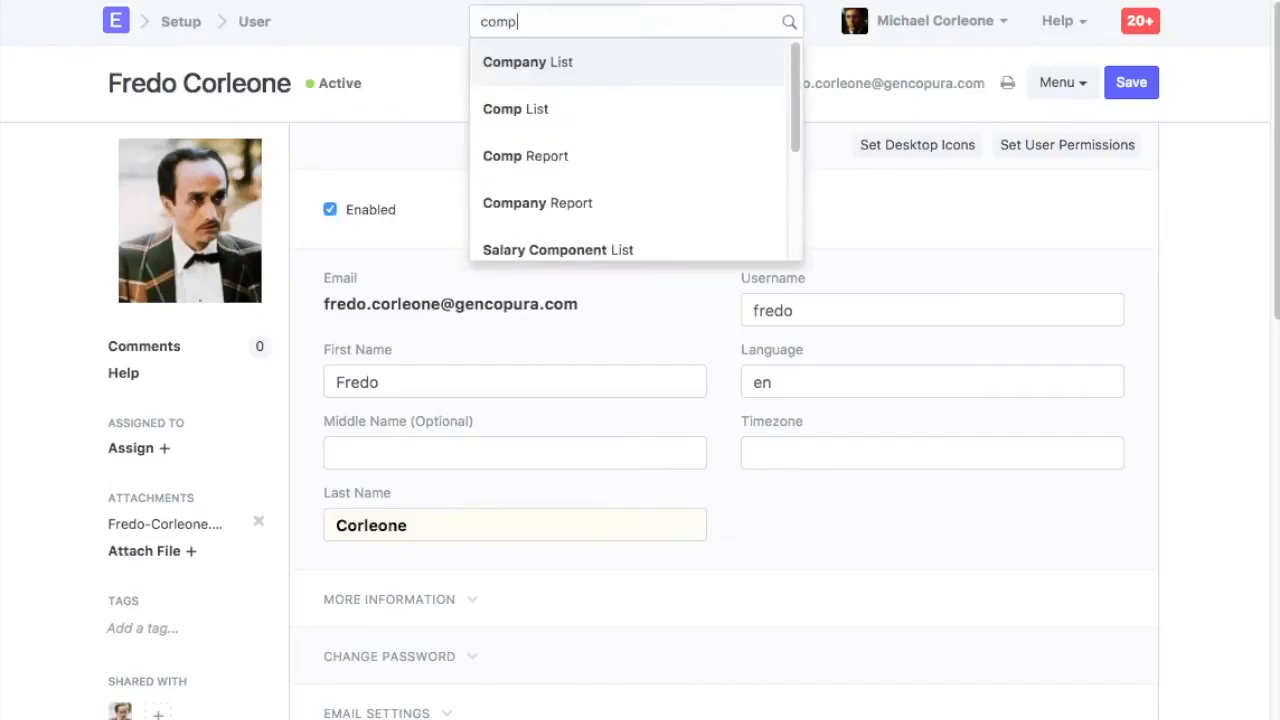
click(540, 66)
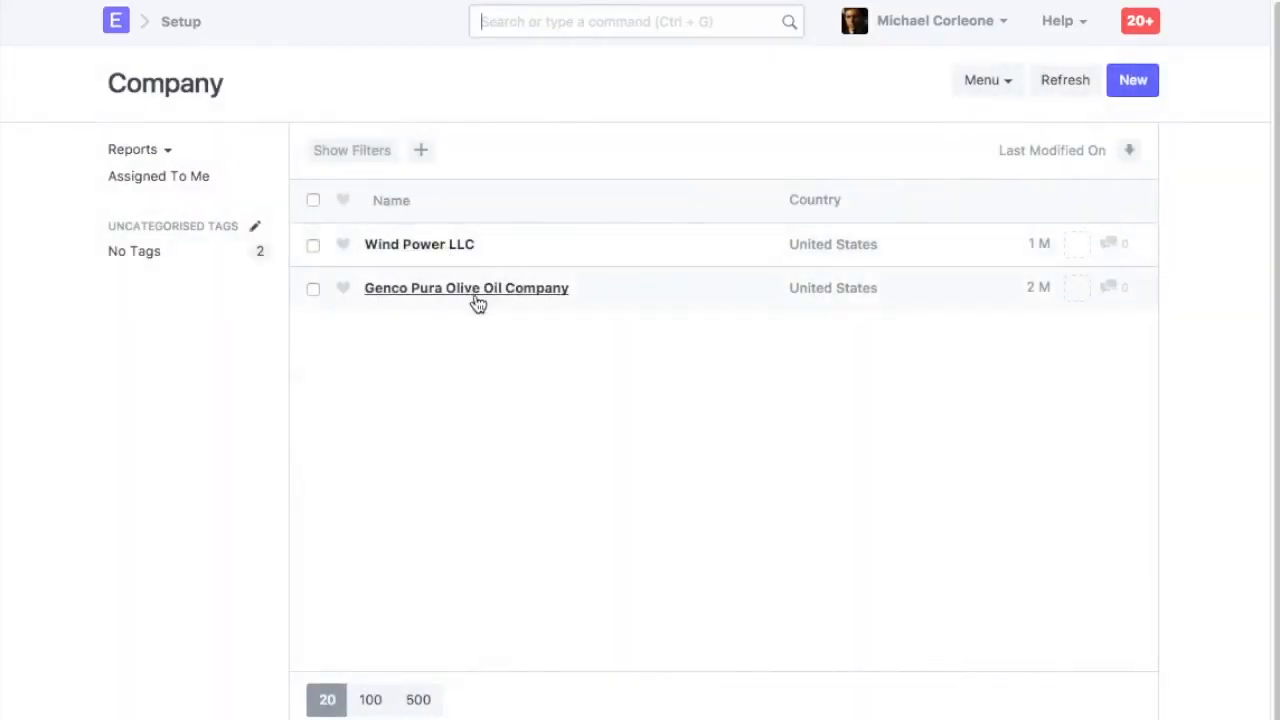
click(312, 289)
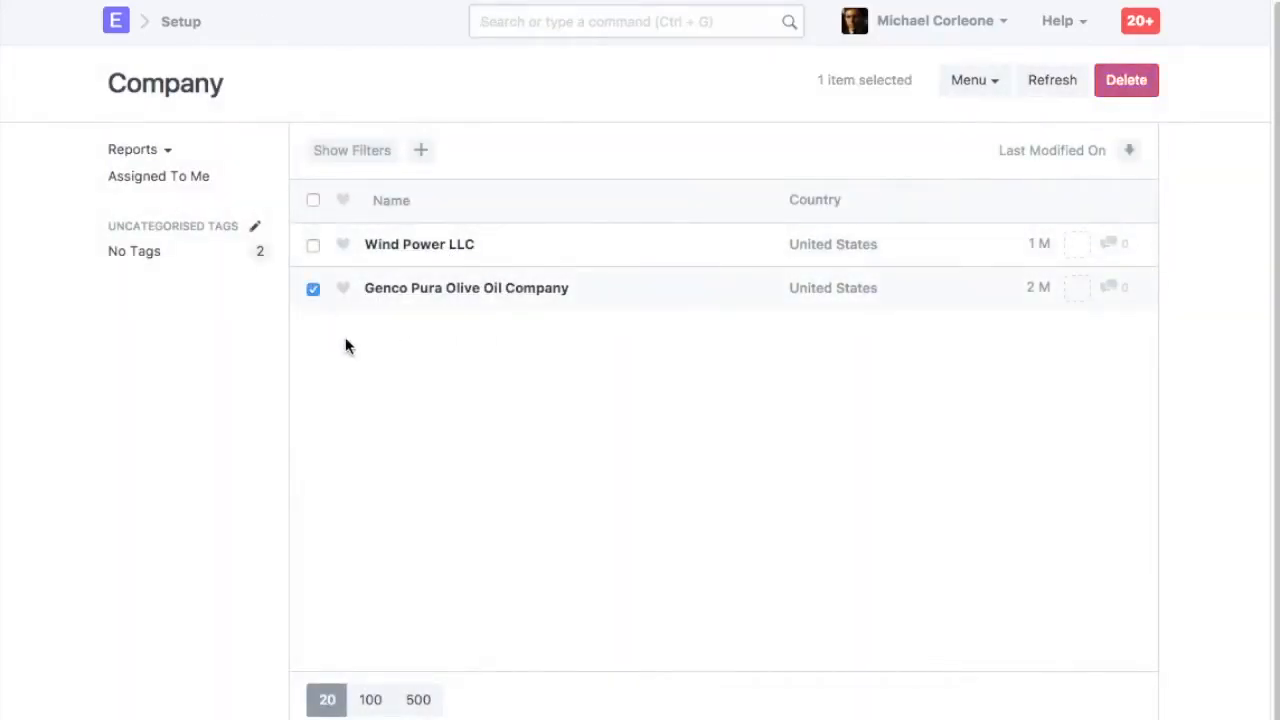
click(312, 289)
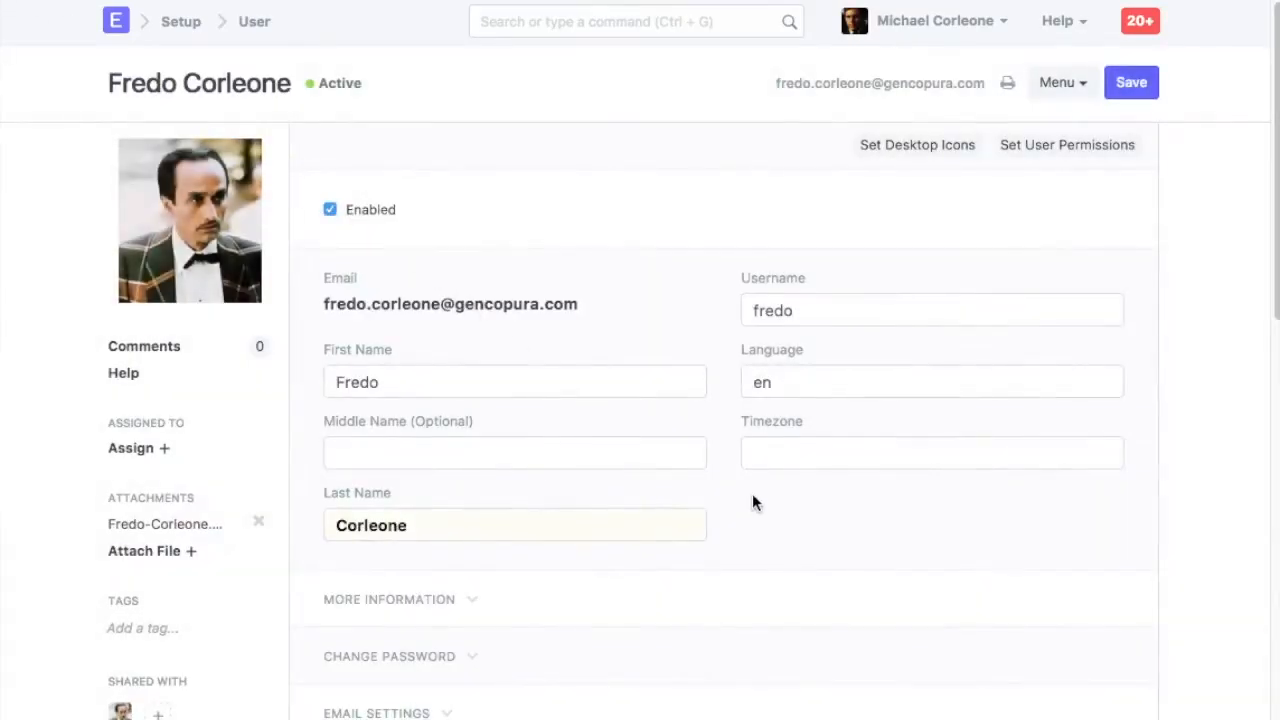
Reopen the Accounts User role's permissions from the user's roles section and review the Sales Invoice permissions
scroll(752, 493, down, 3)
scroll(752, 500, down, 3)
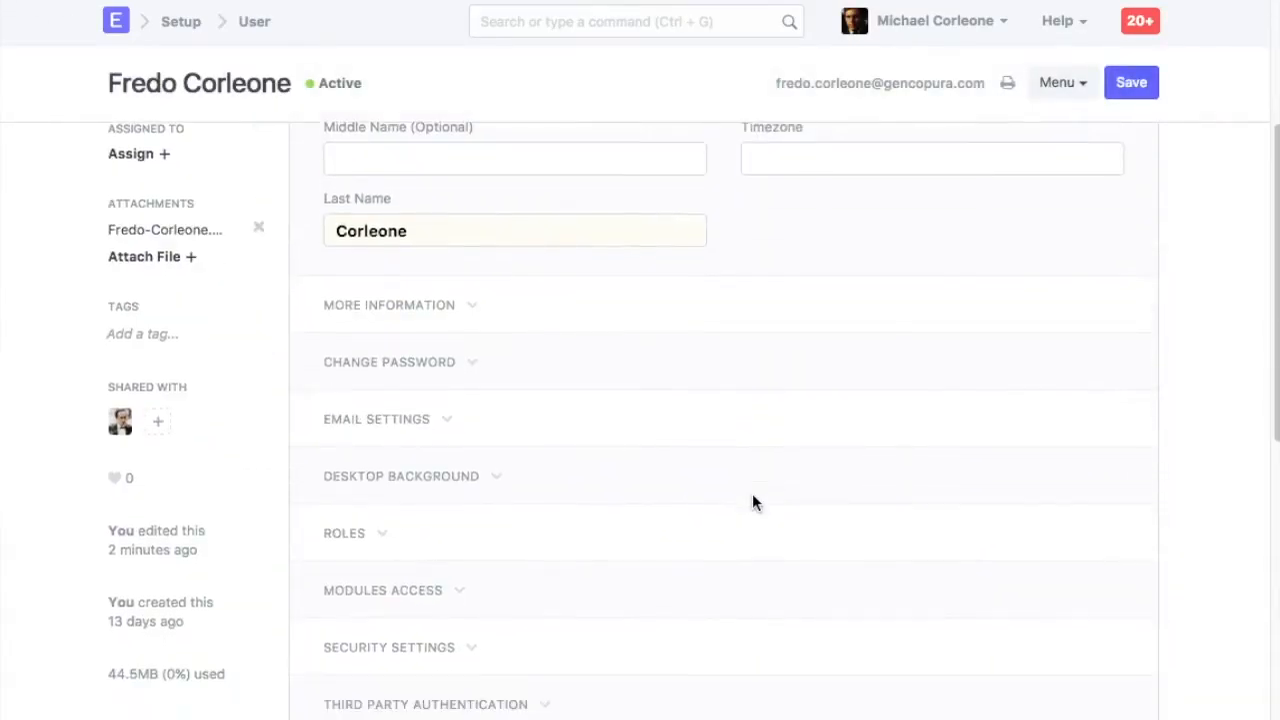
click(350, 477)
scroll(730, 478, down, 5)
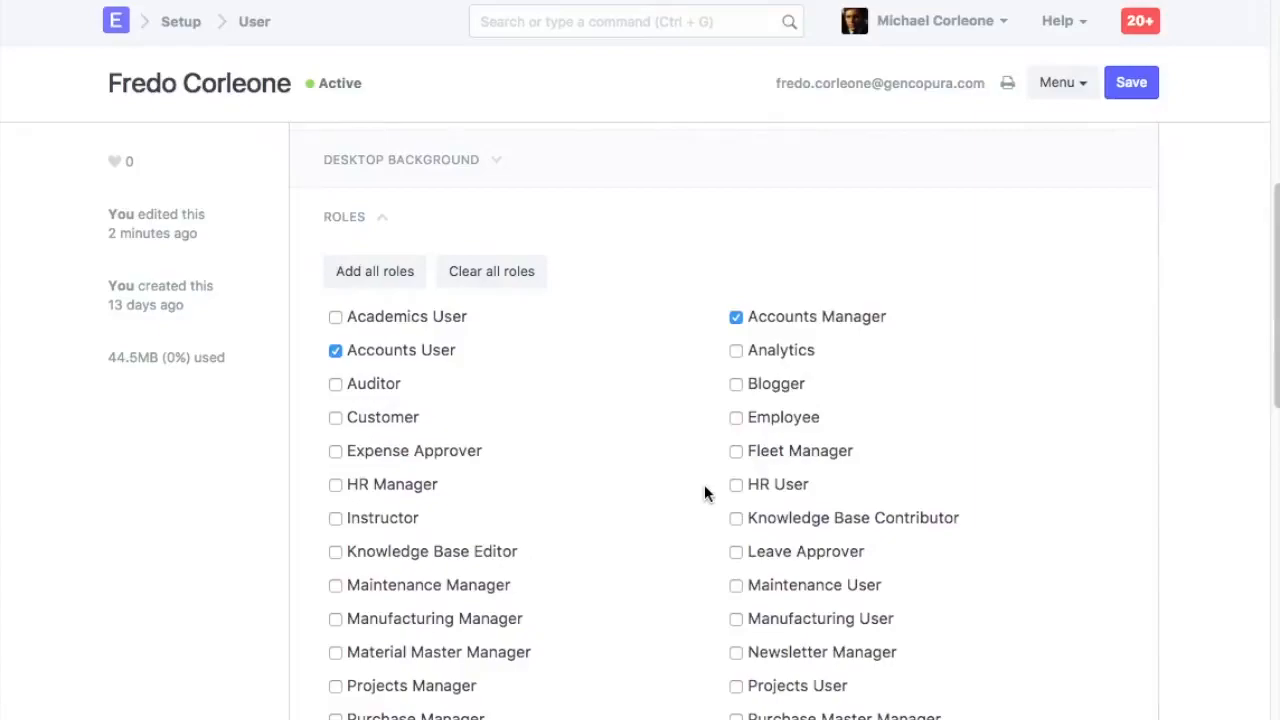
scroll(704, 484, up, 3)
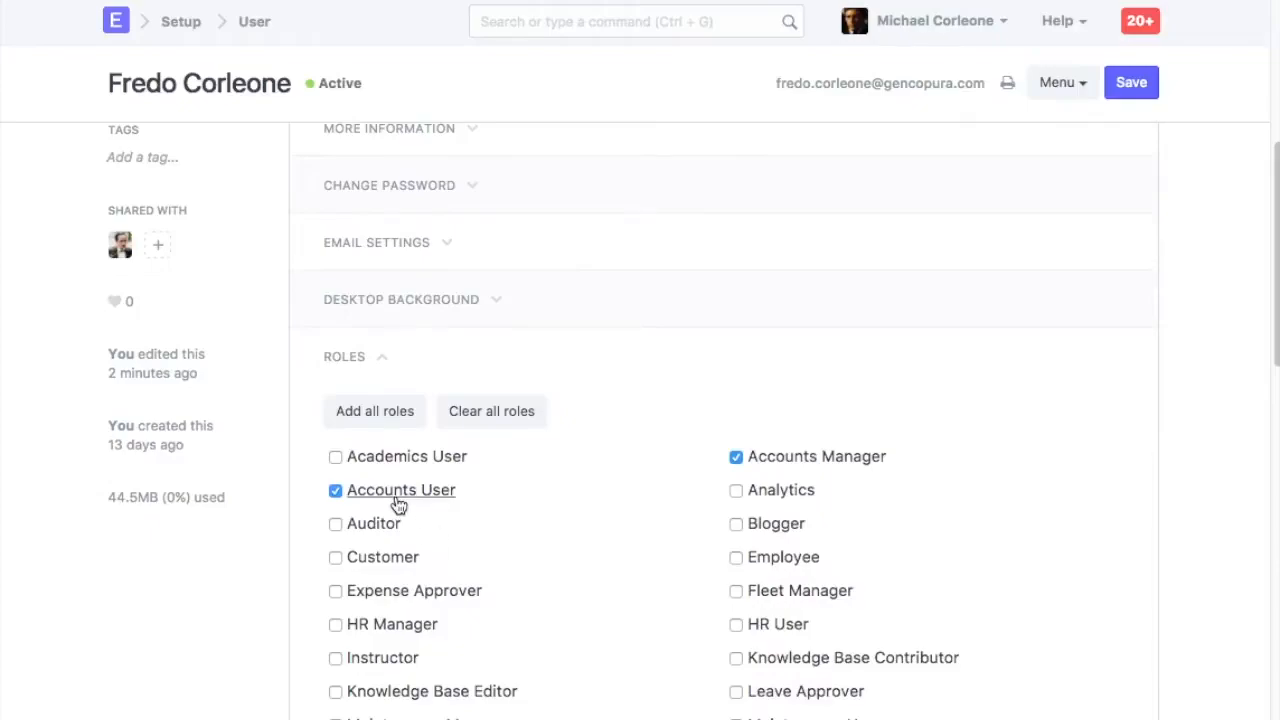
click(398, 505)
scroll(477, 520, down, 7)
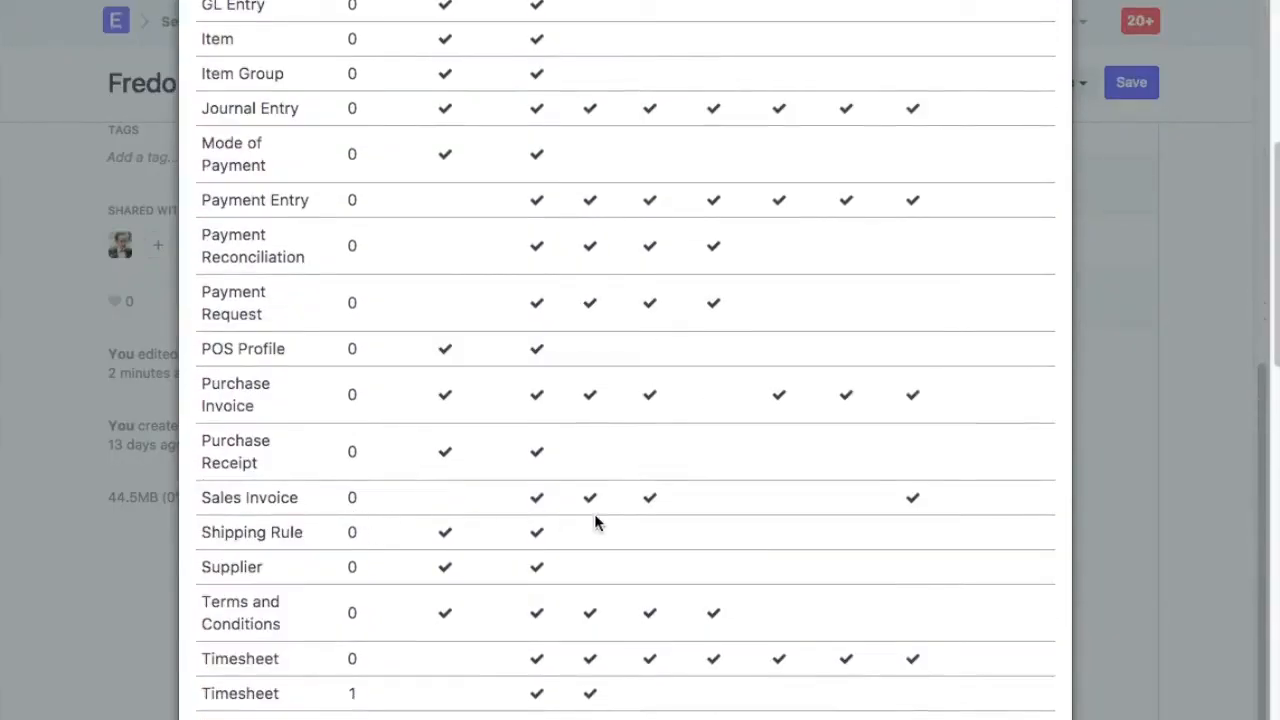
click(184, 420)
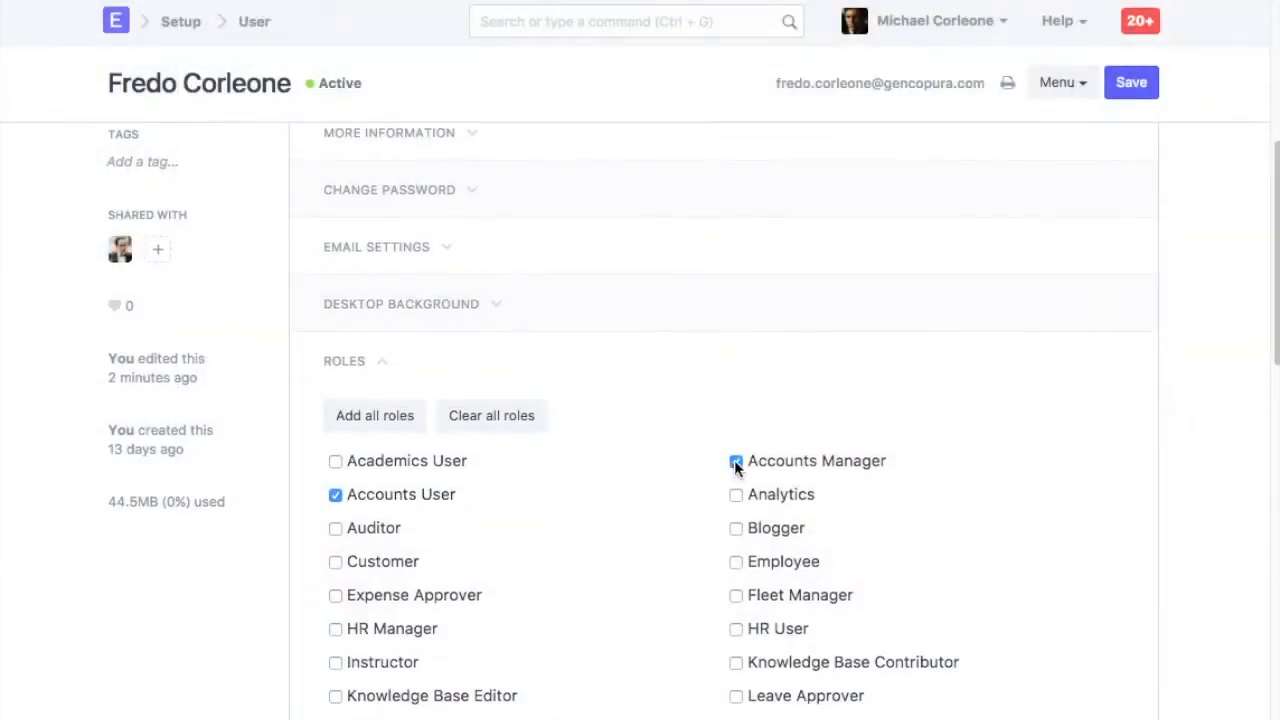
click(1131, 82)
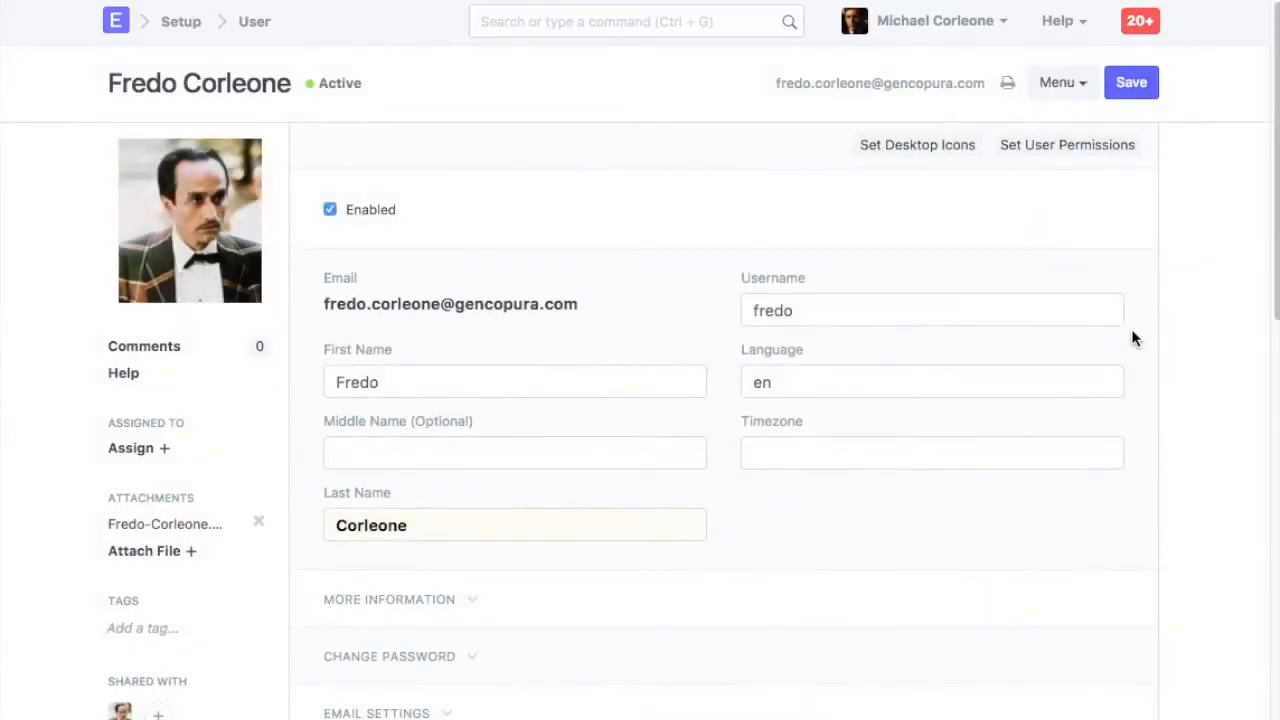
Open the Role Permissions Manager for Sales Invoice and enable Apply User Permissions for the Accounts User role
click(649, 28)
text(role per)
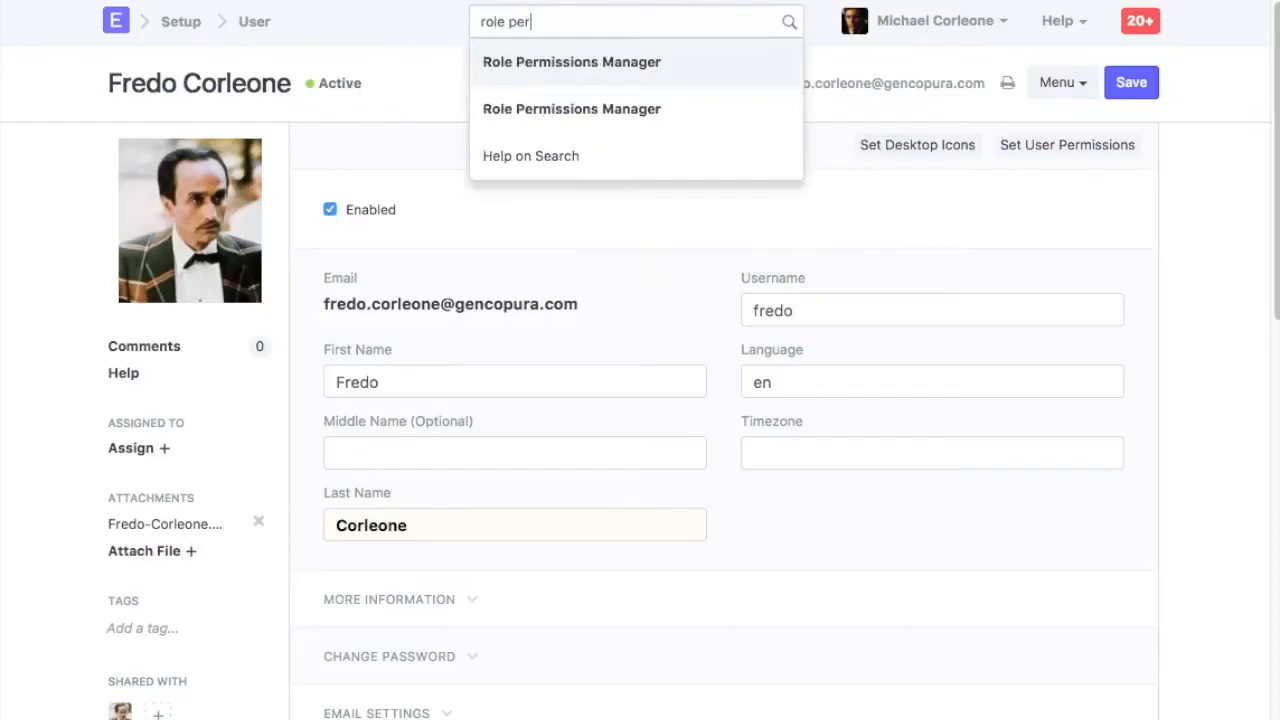
click(599, 78)
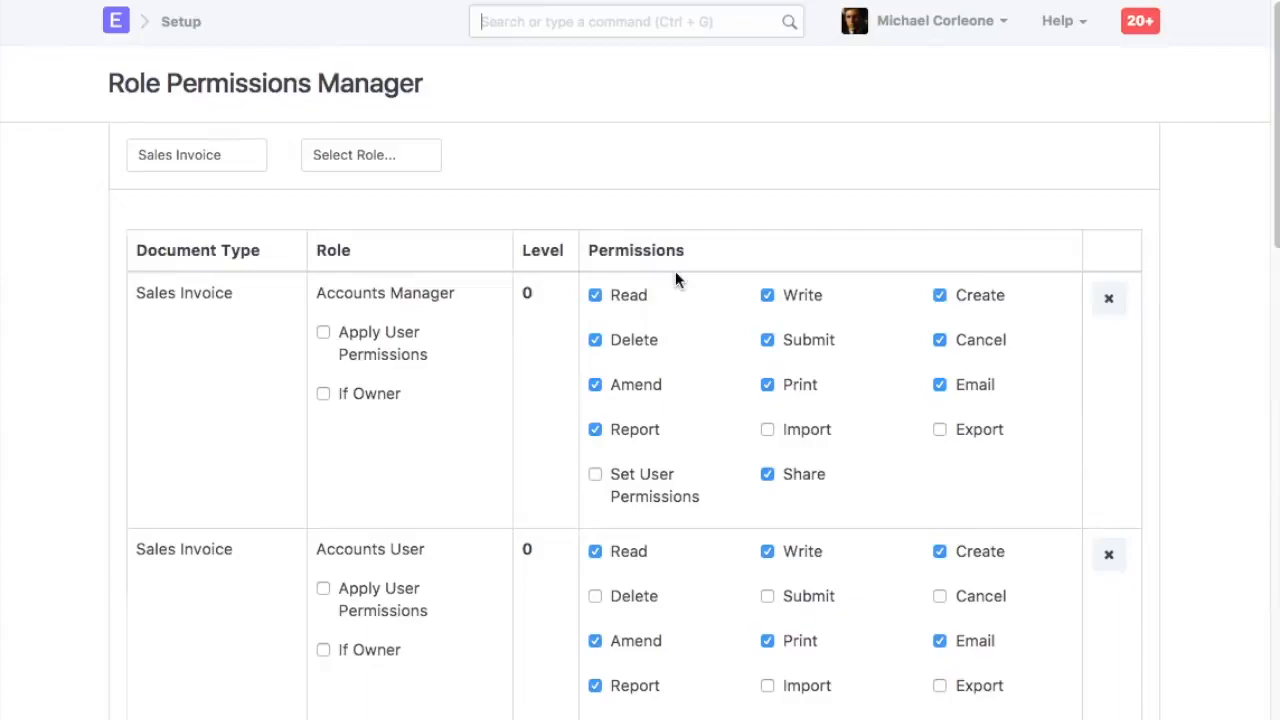
click(194, 157)
click(458, 343)
scroll(477, 380, down, 1)
scroll(425, 530, down, 4)
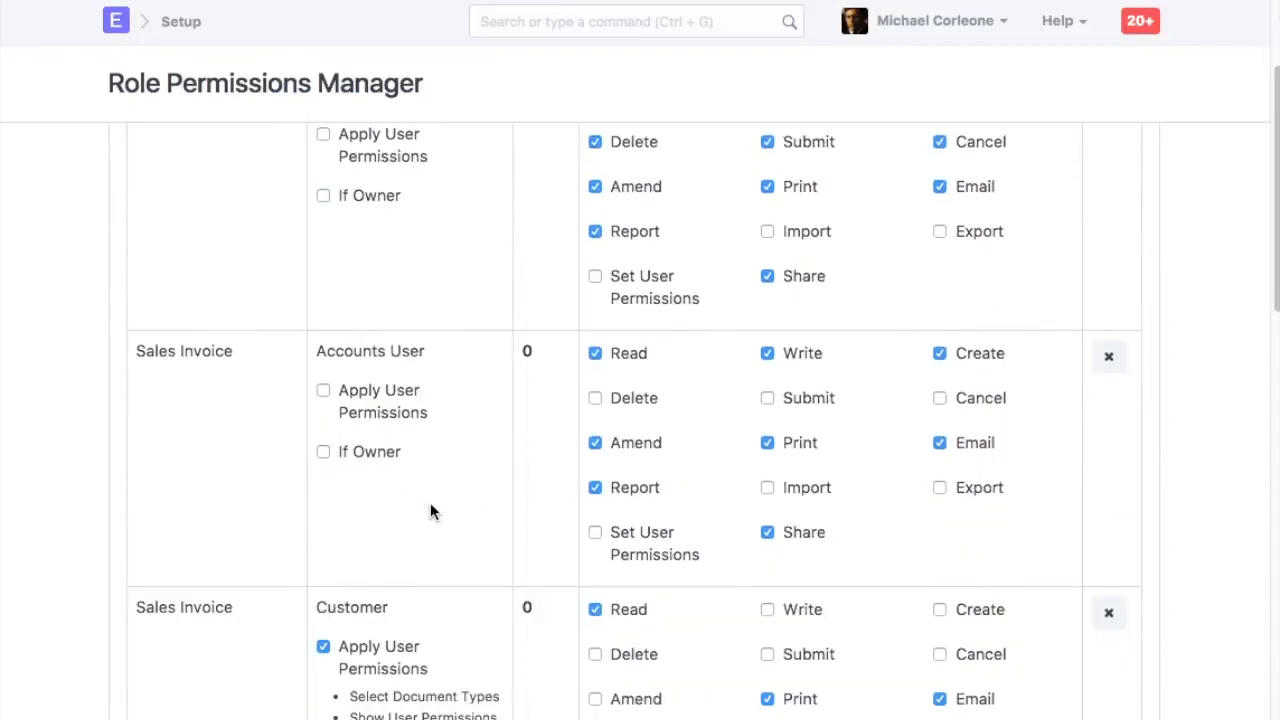
scroll(408, 611, down, 10)
scroll(443, 597, up, 3)
scroll(468, 478, up, 10)
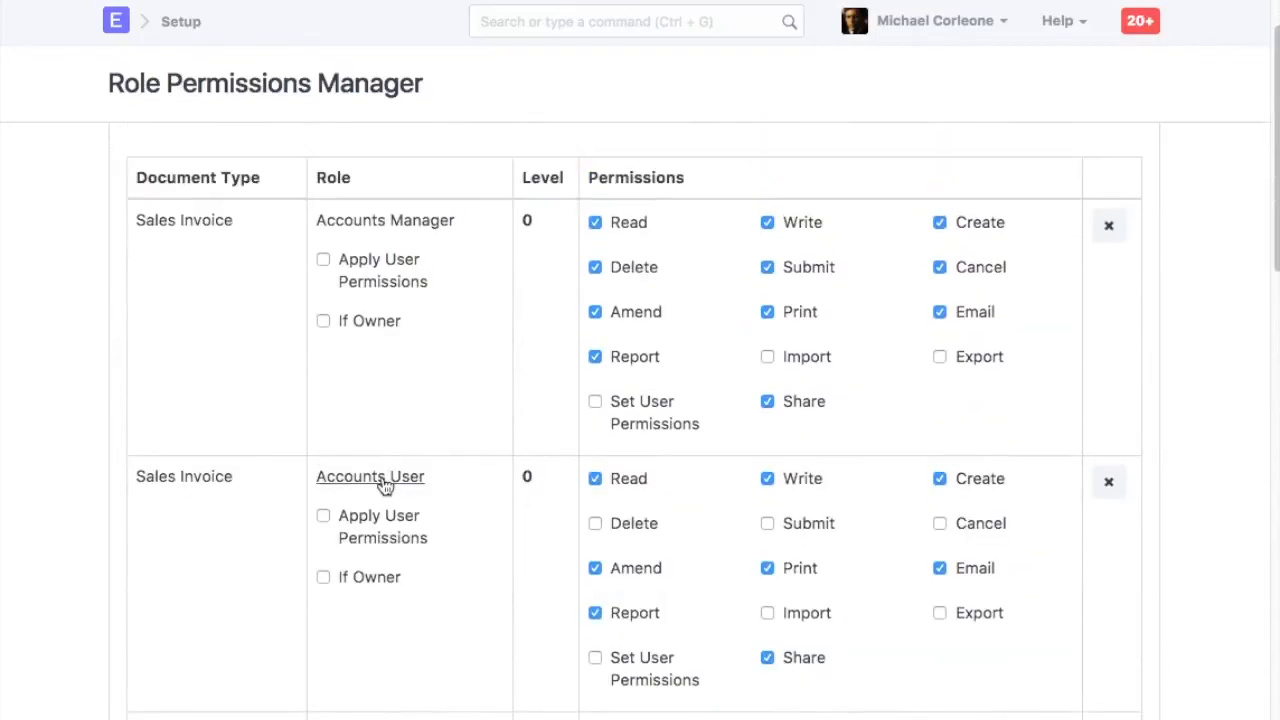
click(323, 516)
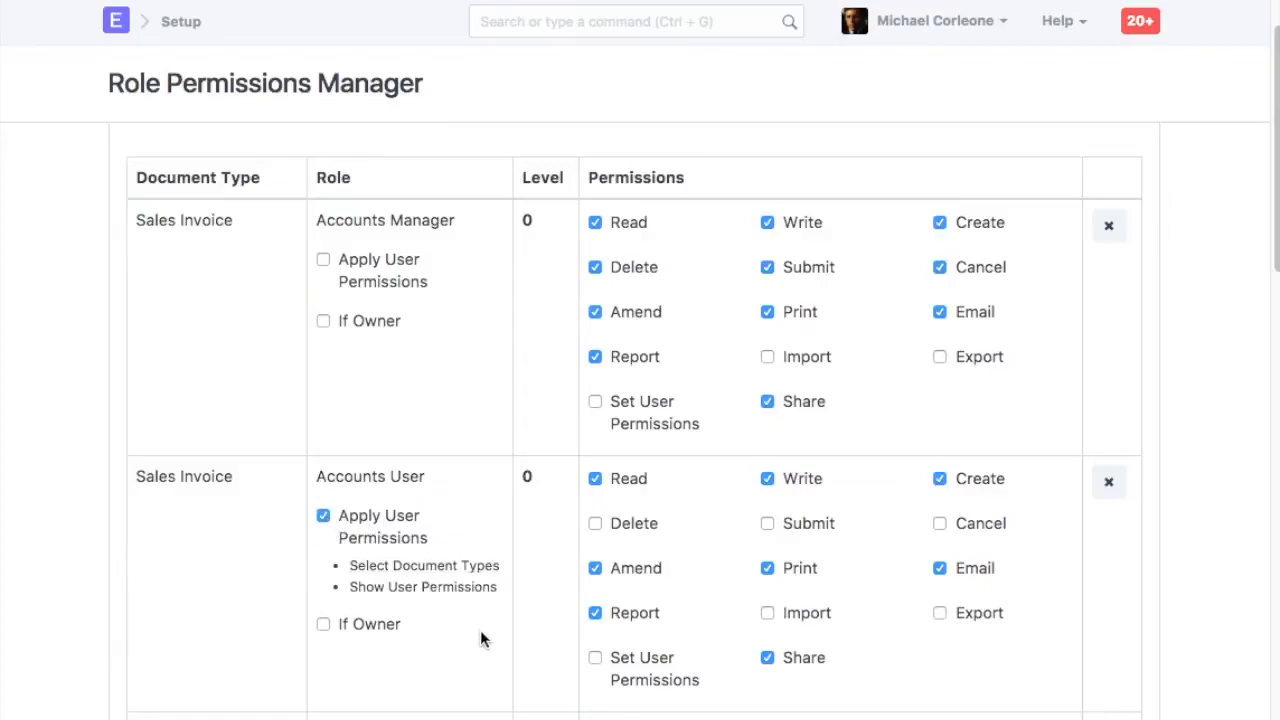
Limit the Accounts User's Sales Invoice user permissions to the Company document type
click(437, 575)
scroll(517, 550, down, 3)
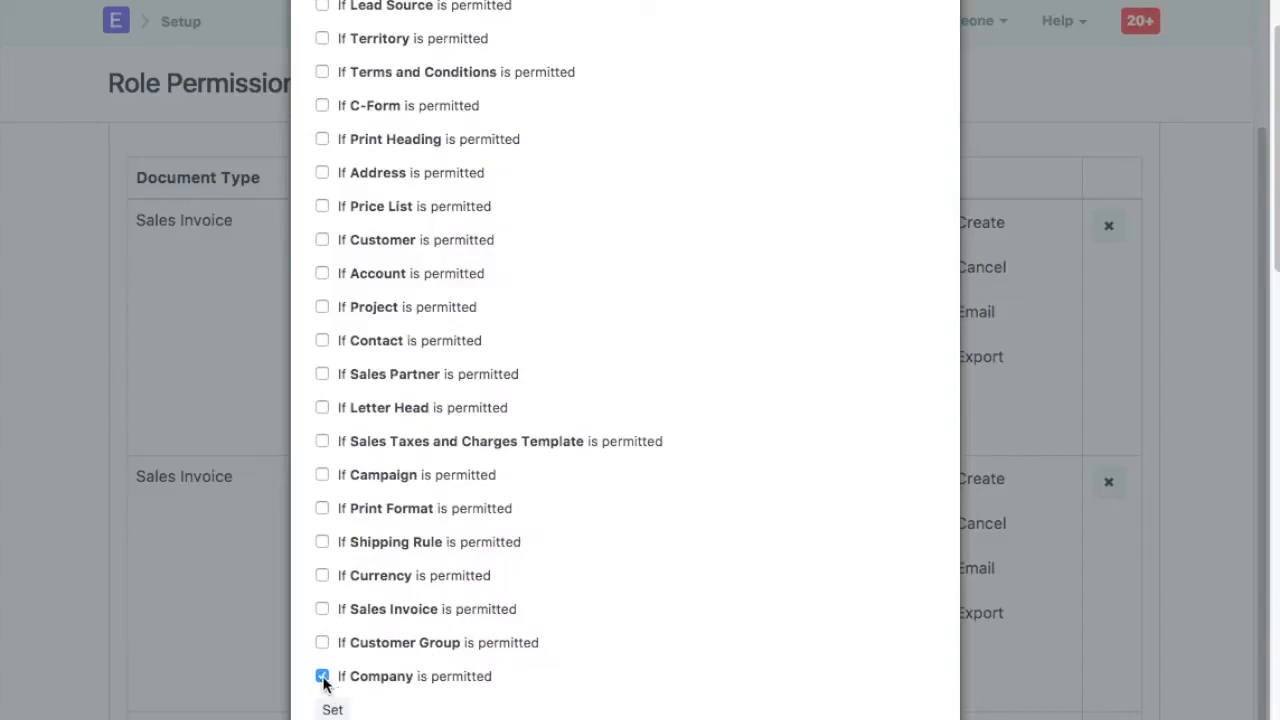
click(333, 709)
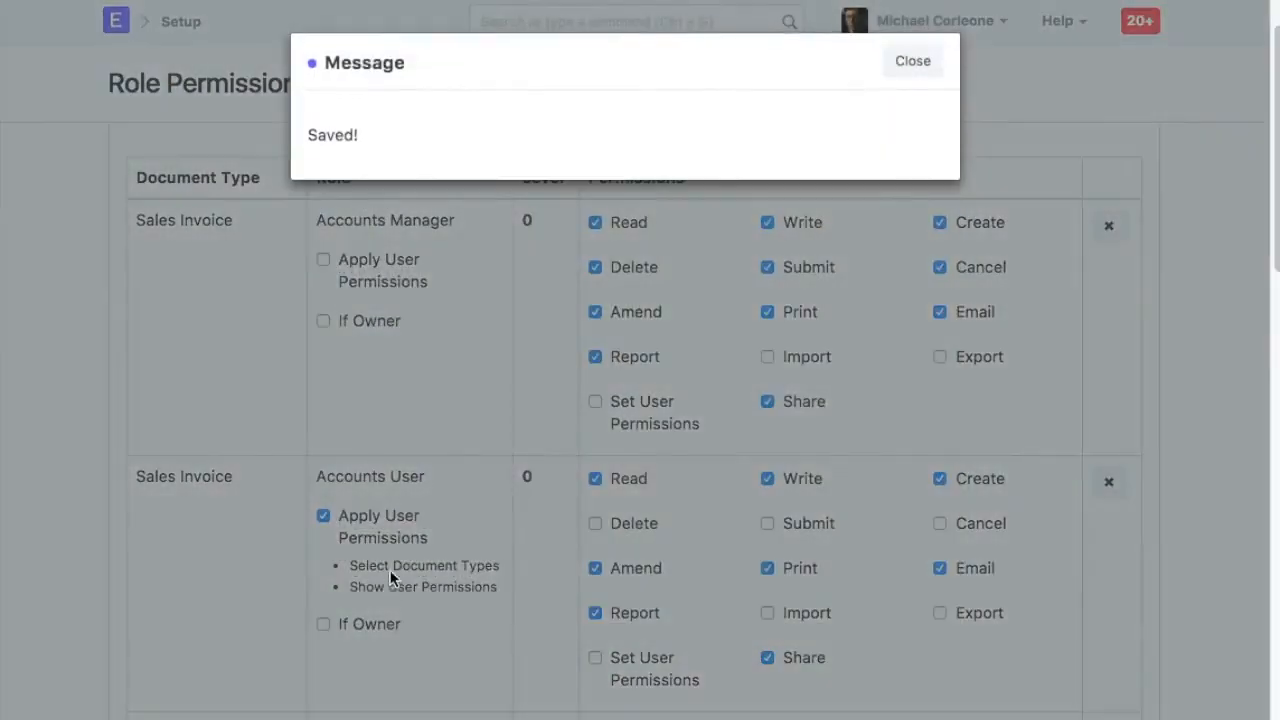
click(895, 72)
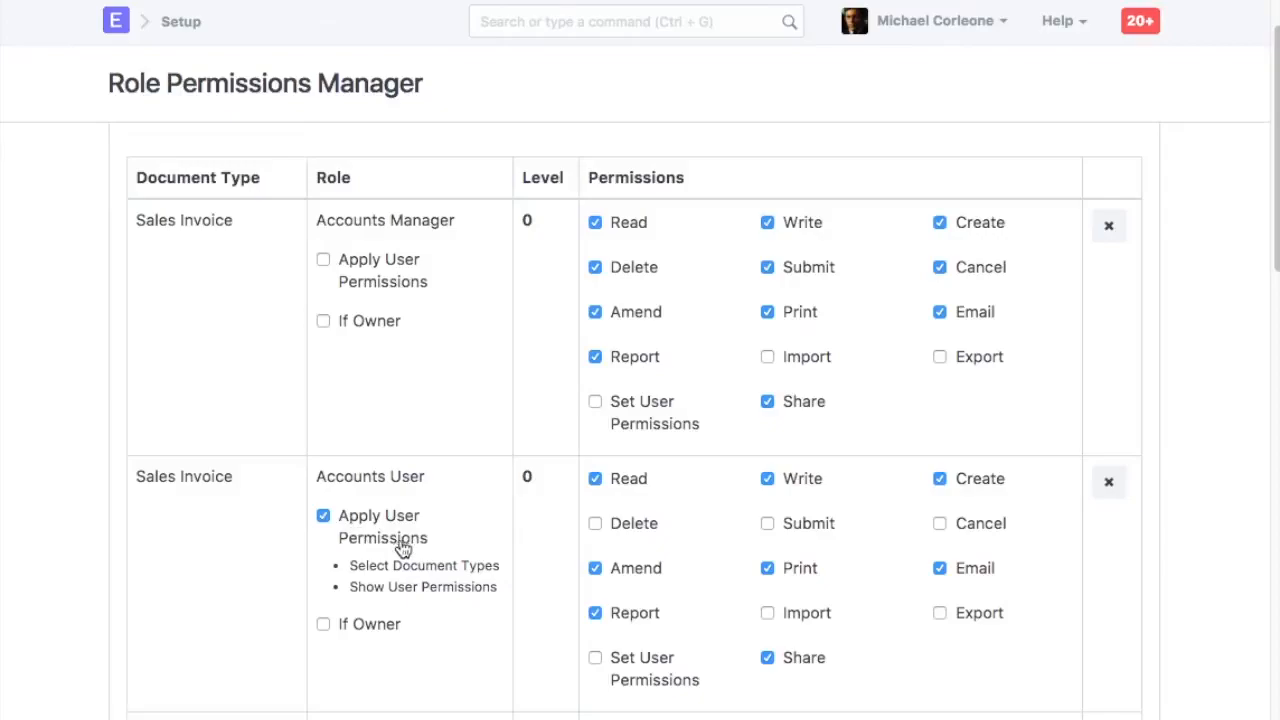
Add a user restriction allowing the new user only Genco Pura Olive Oil Company for the Company document type
click(424, 590)
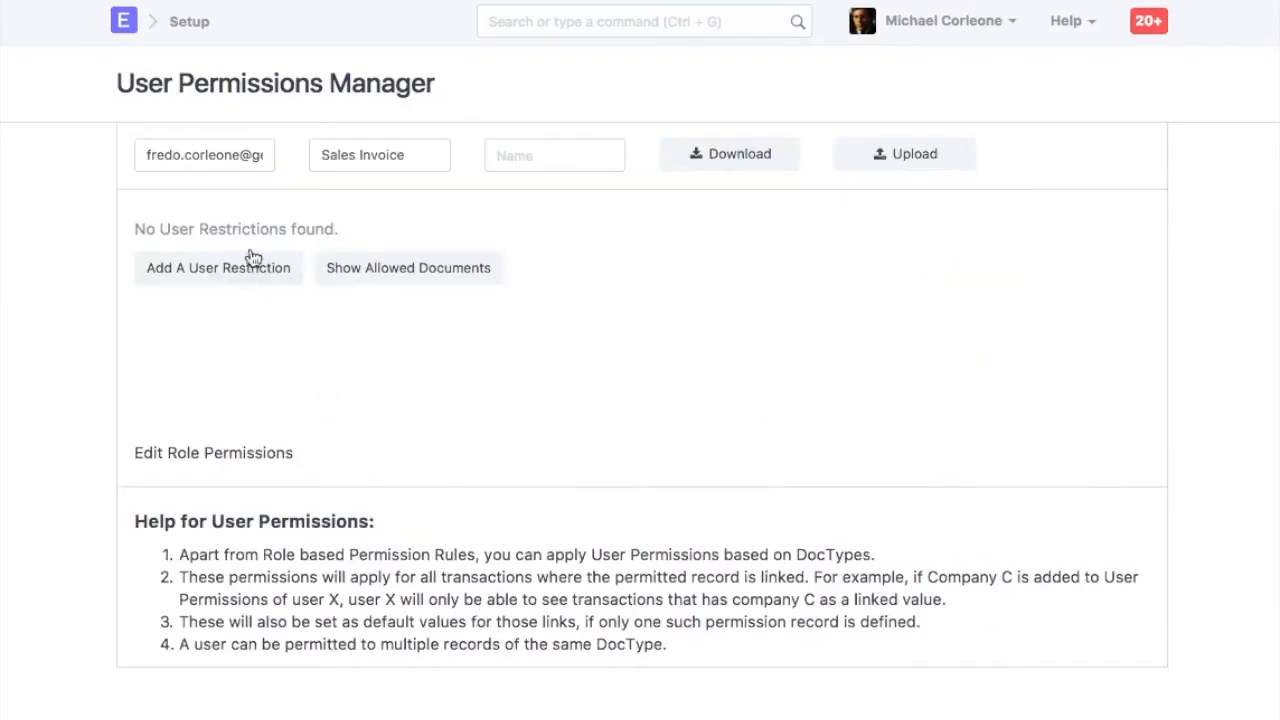
click(383, 155)
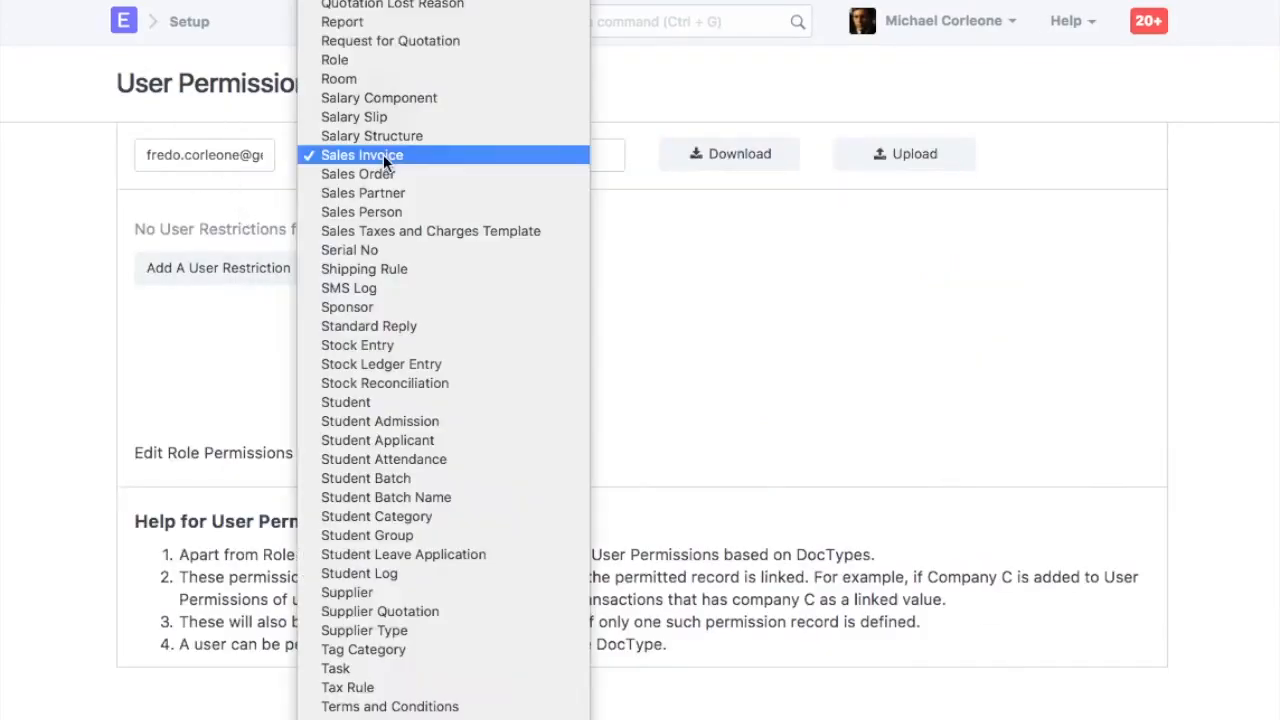
scroll(388, 170, up, 15)
key(Down)
key(Down)
key(Return)
click(223, 270)
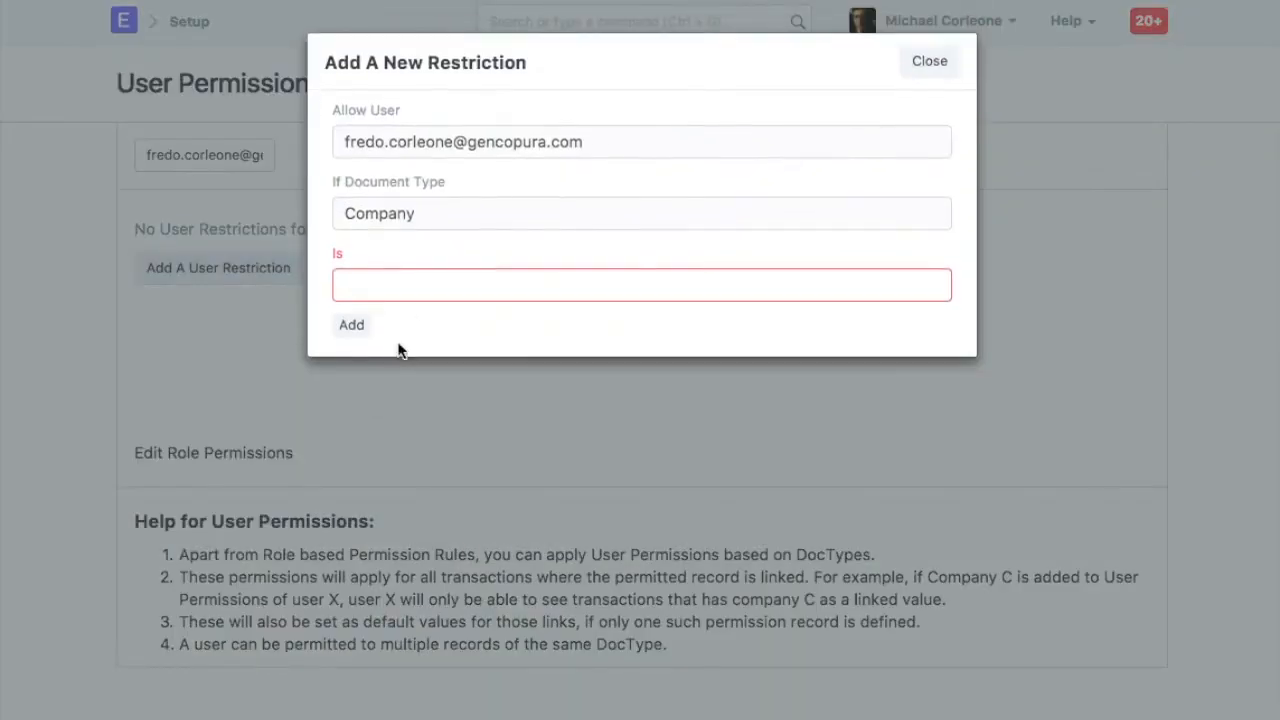
click(407, 294)
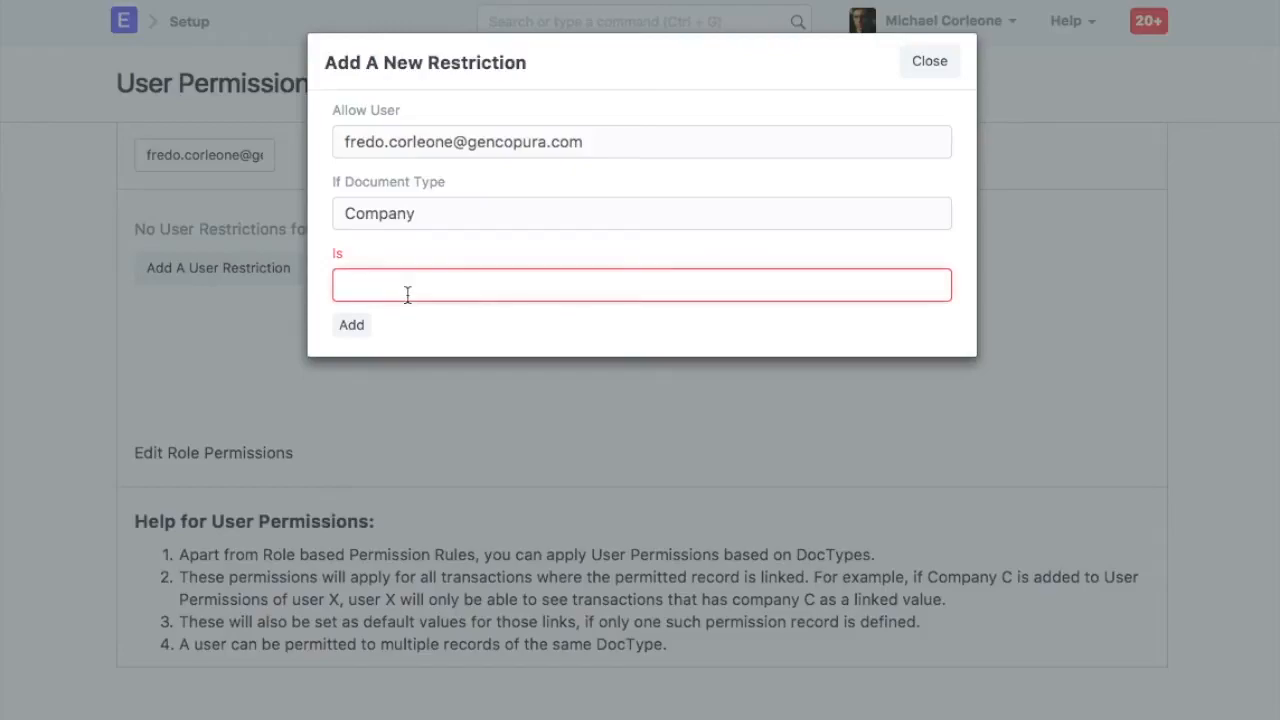
click(446, 372)
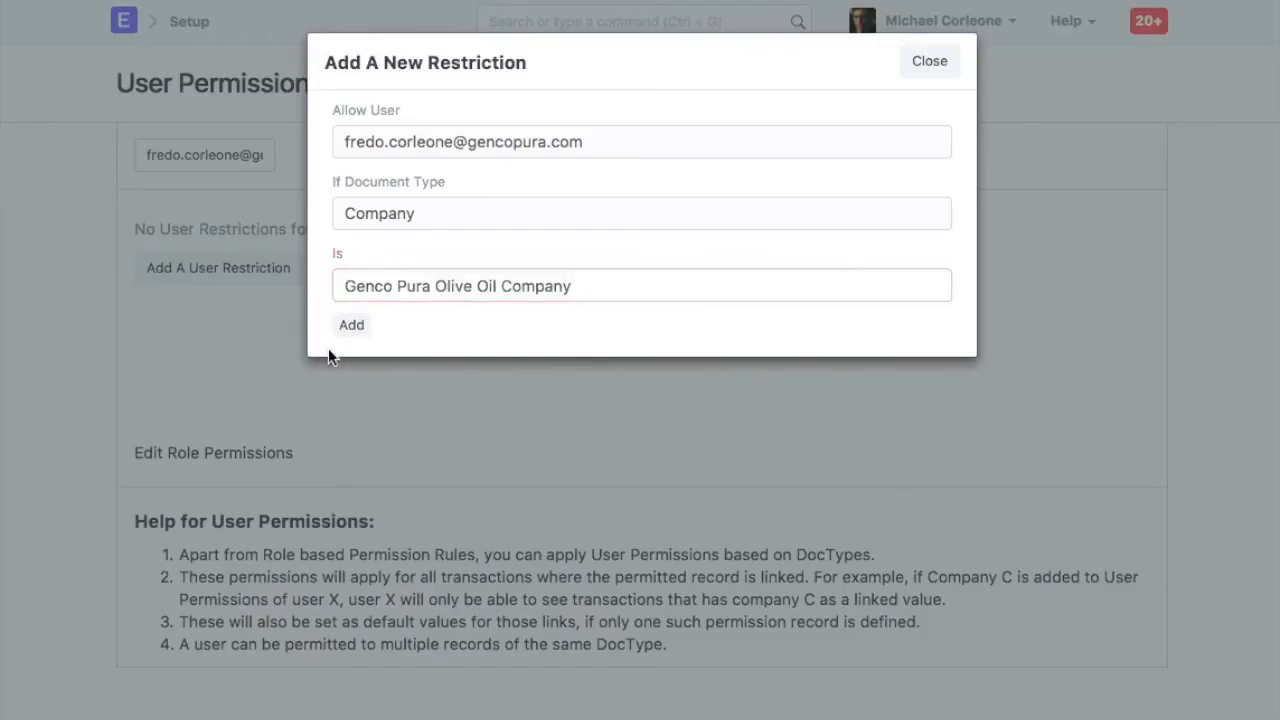
click(351, 325)
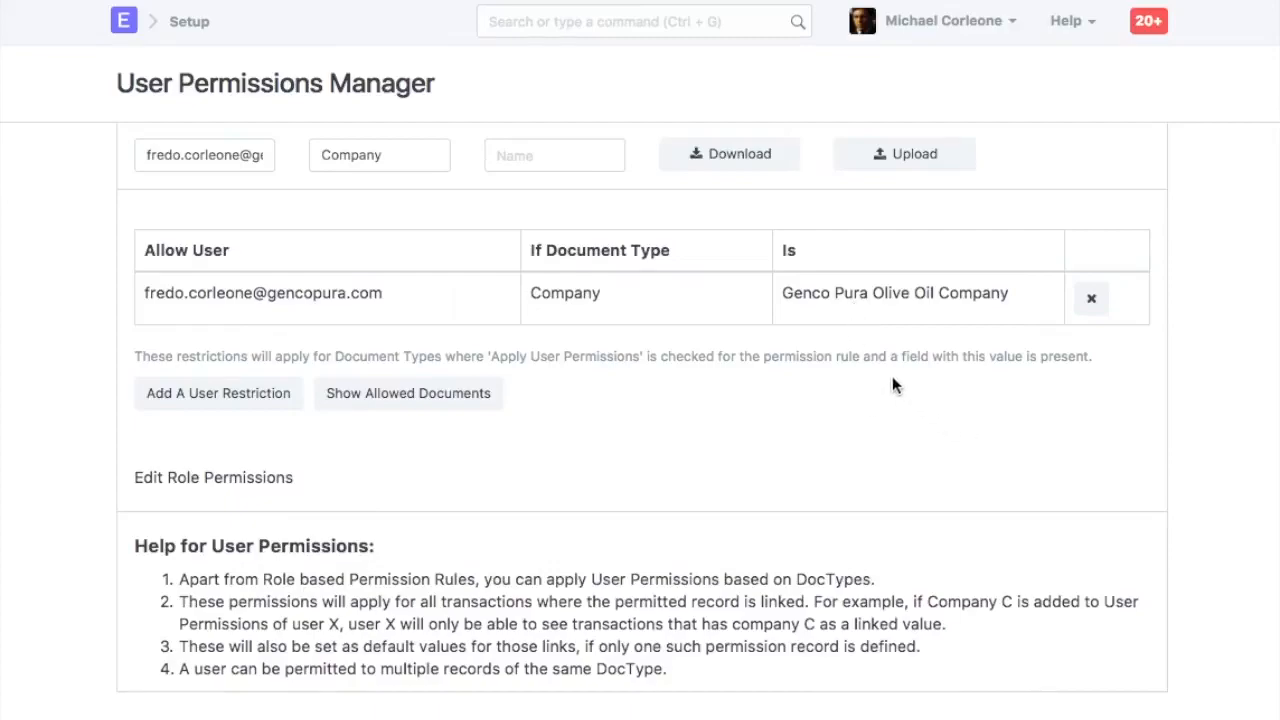
Open the Sales Invoice list and toggle its filter panel
click(651, 22)
text(sales in)
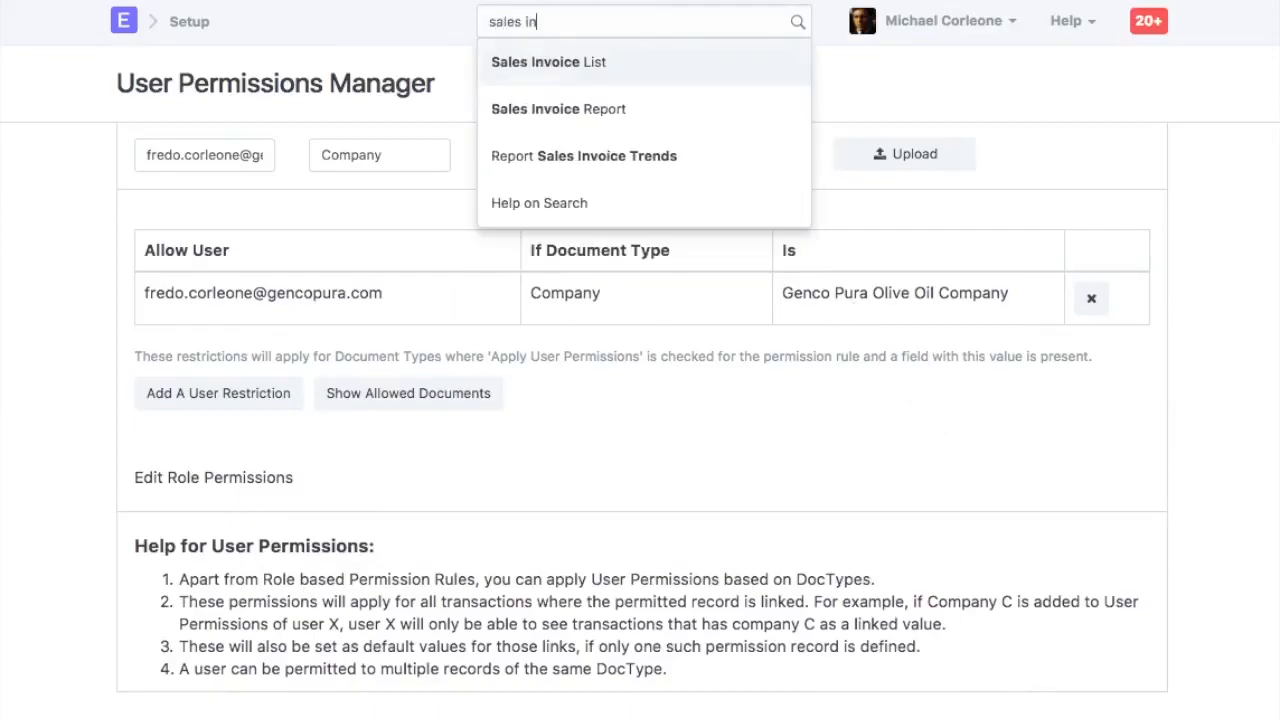
click(603, 66)
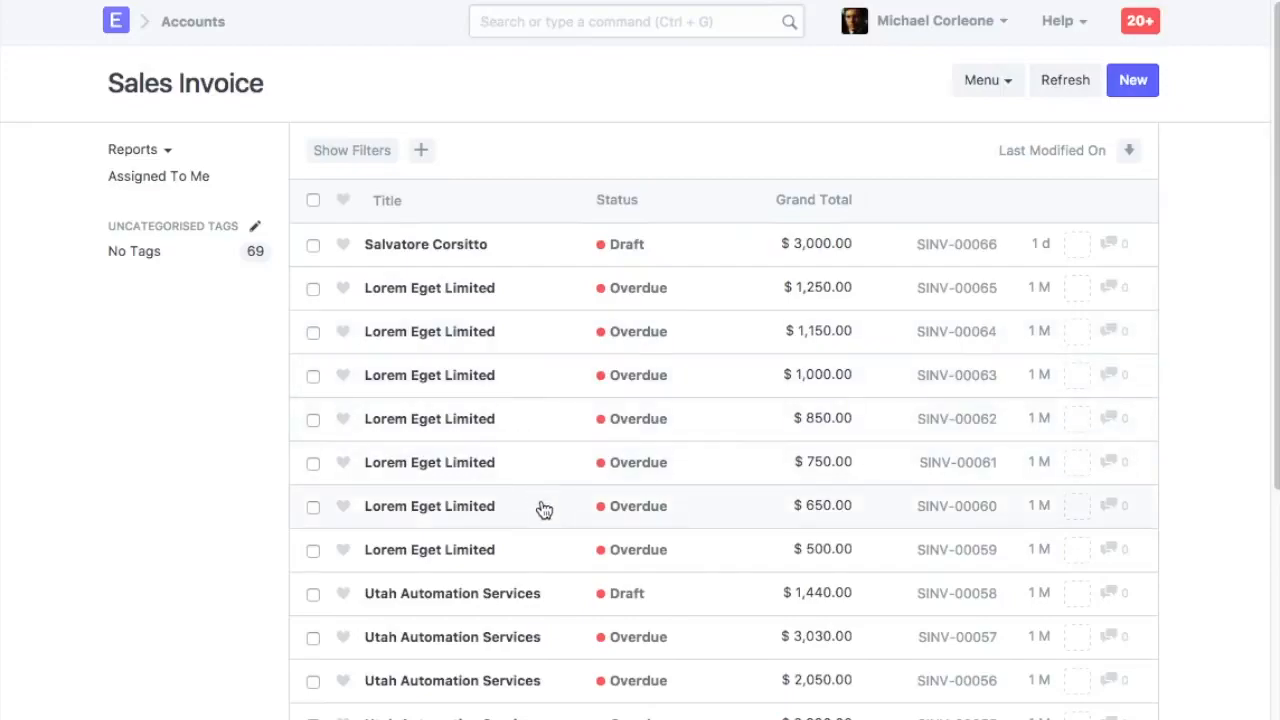
click(331, 160)
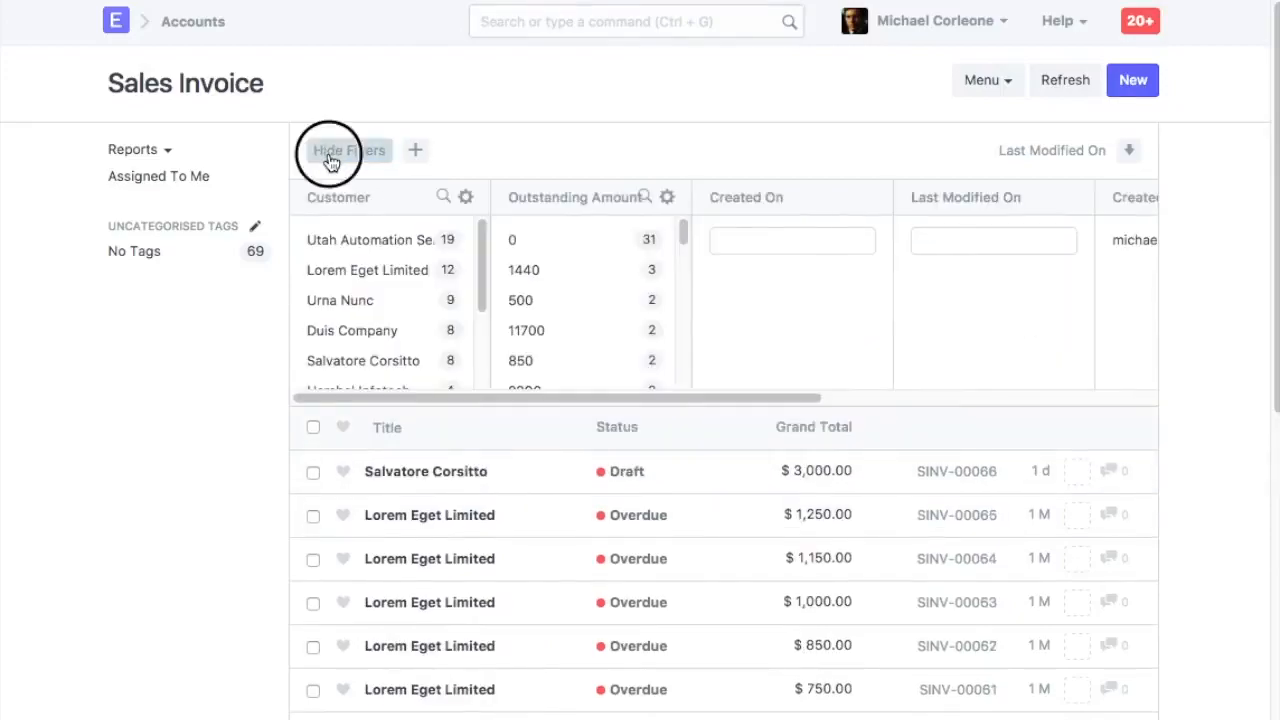
click(331, 160)
Log out and sign in as the new user with their e-mail and password, dismissing the browser's save-password prompt
click(935, 22)
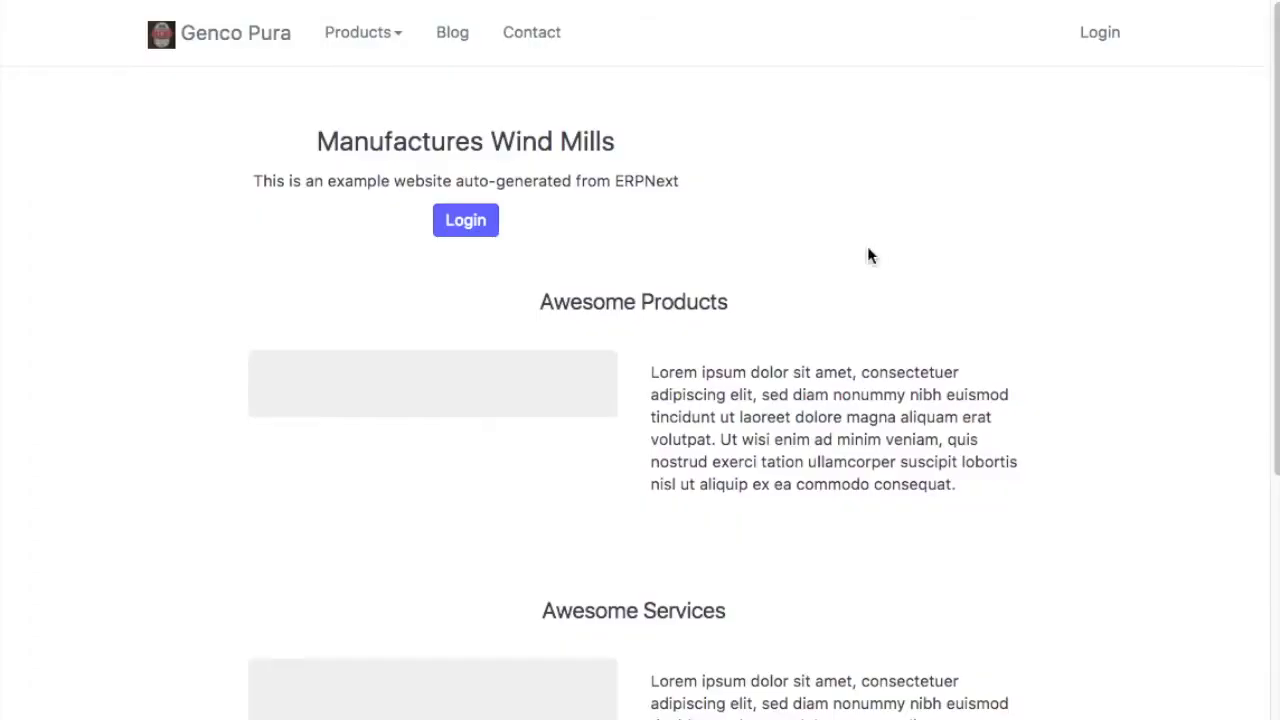
click(466, 220)
double_click(667, 281)
triple_click(667, 281)
key(super+v)
drag(762, 287, 482, 268)
click(423, 357)
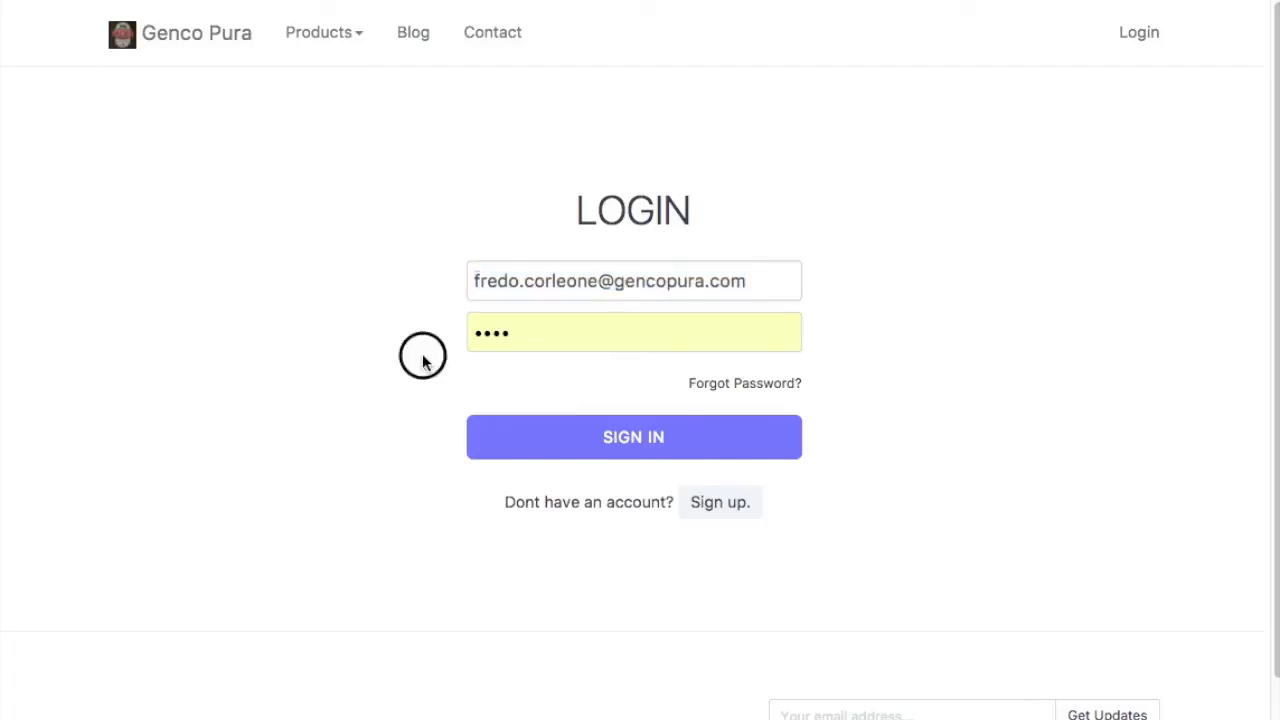
click(595, 445)
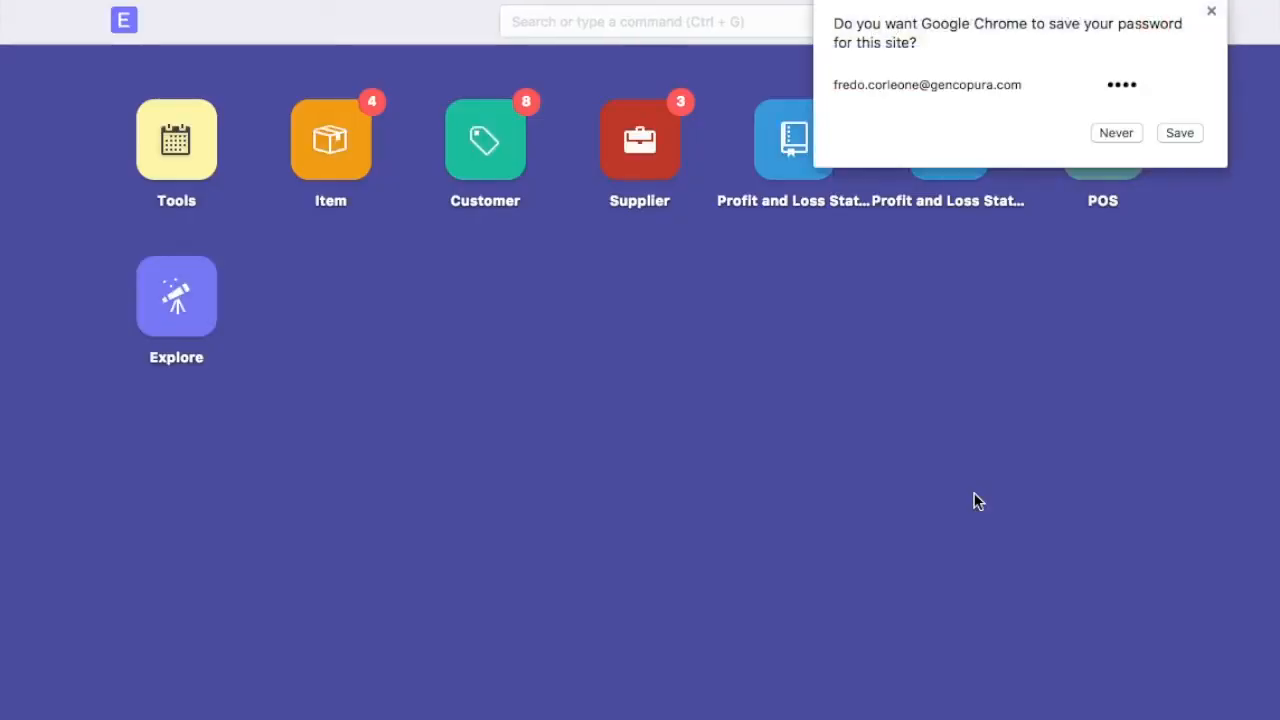
click(1211, 12)
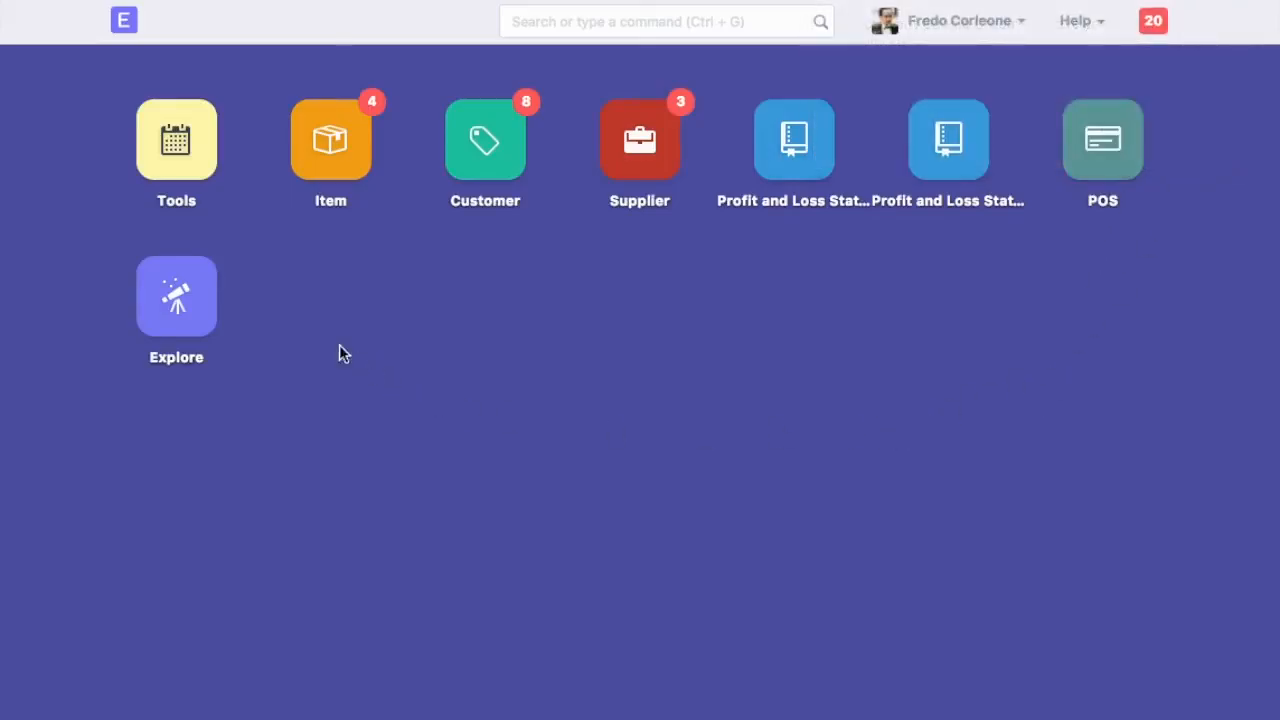
Open the Sales Invoice list as the new user and check which invoices and company restriction apply
click(600, 22)
text(sales in)
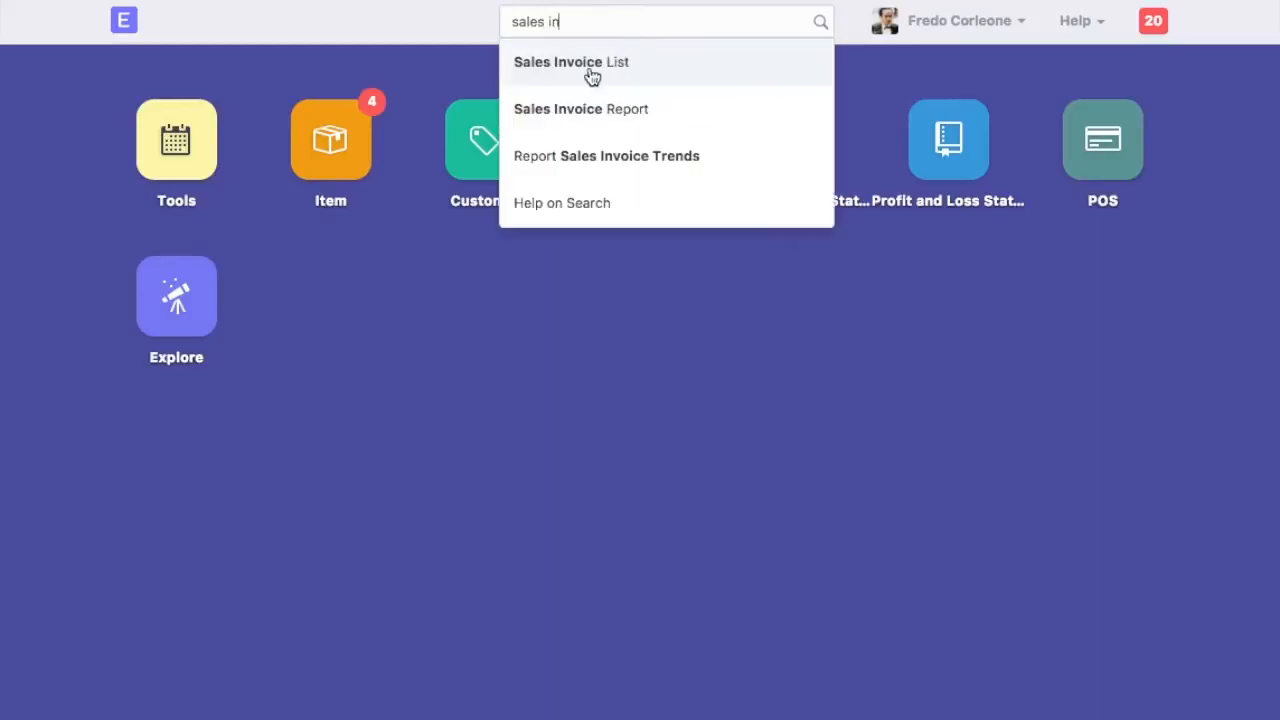
click(592, 77)
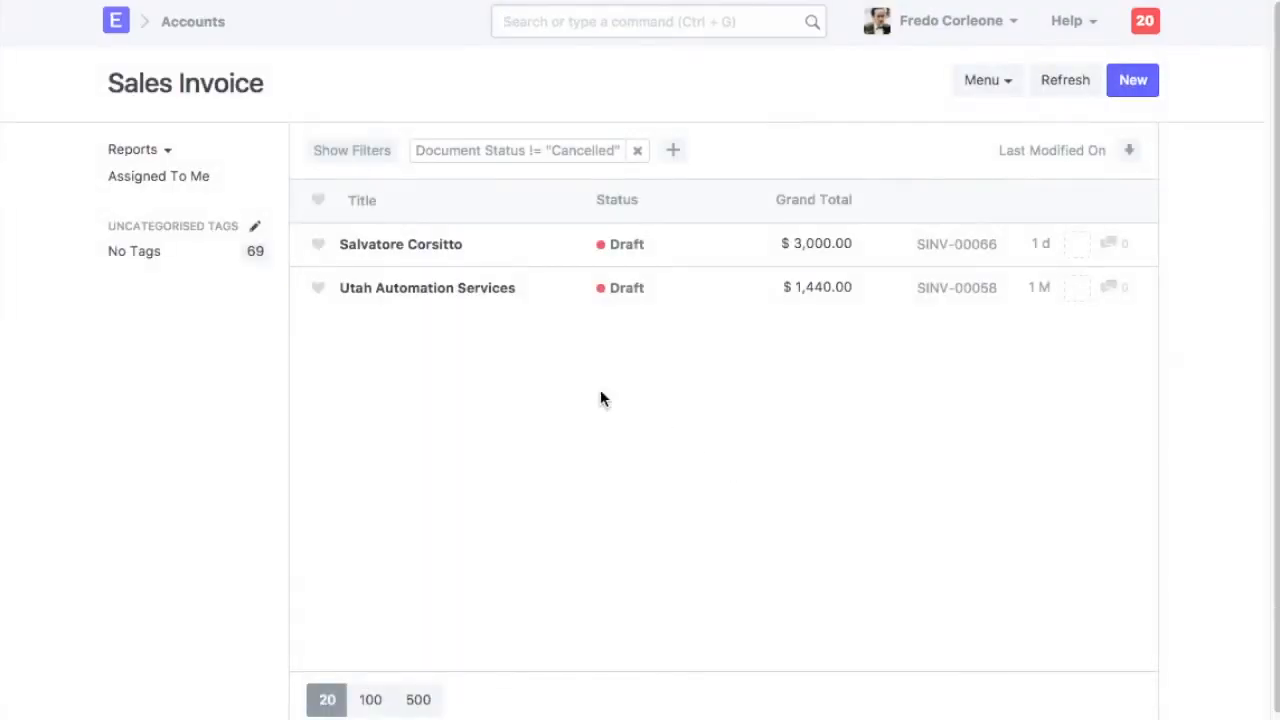
scroll(575, 388, down, 1)
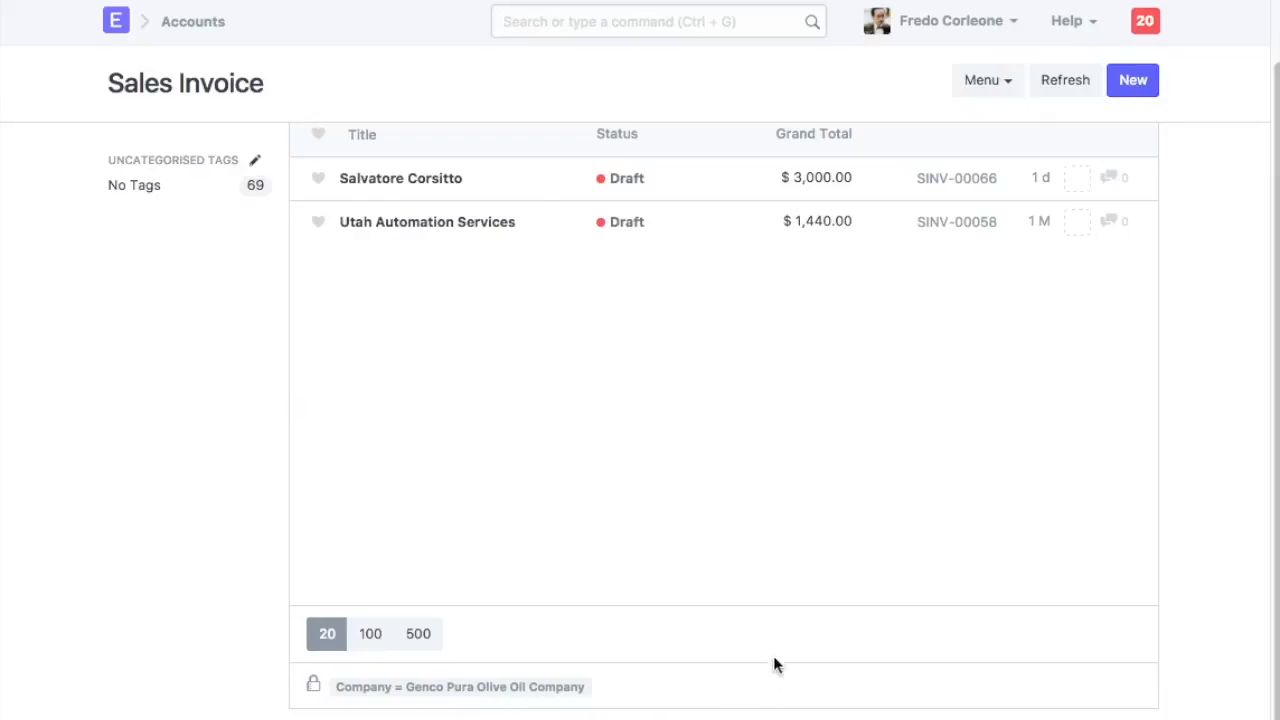
scroll(780, 640, up, 1)
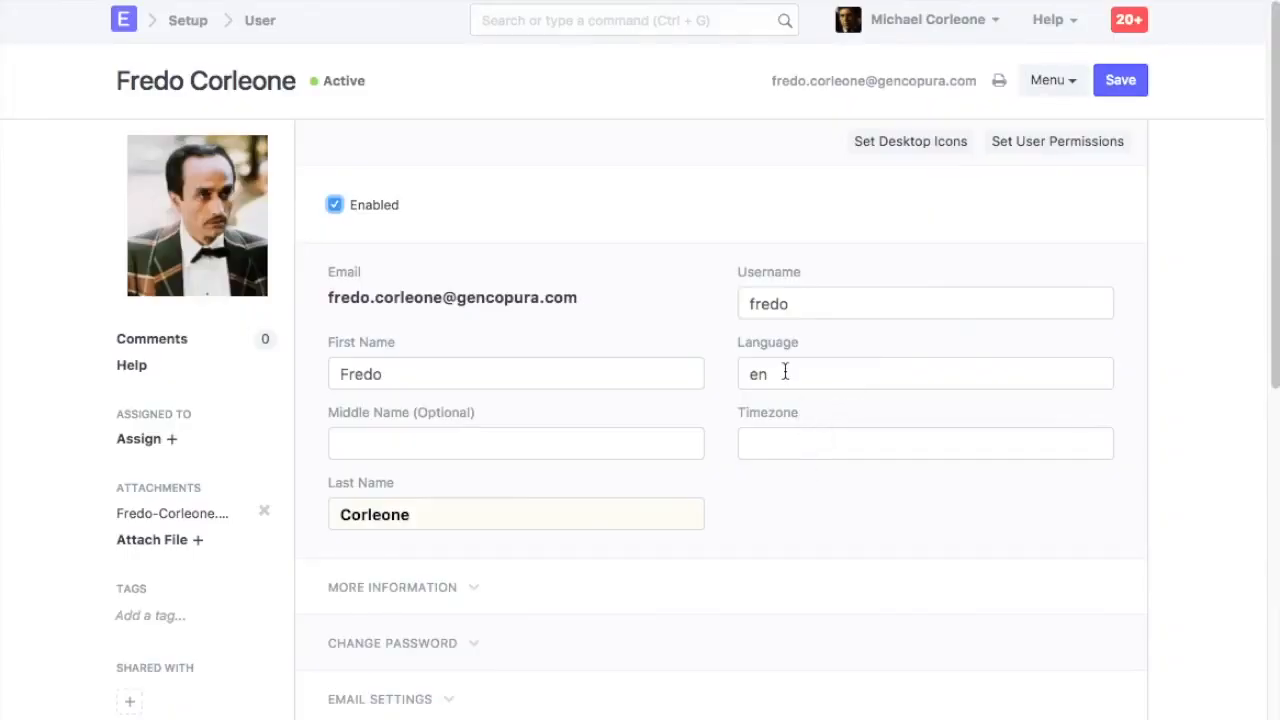
Open the user's Security Settings and restrict login hours to Login After 10 and Login Before 18
scroll(805, 480, down, 3)
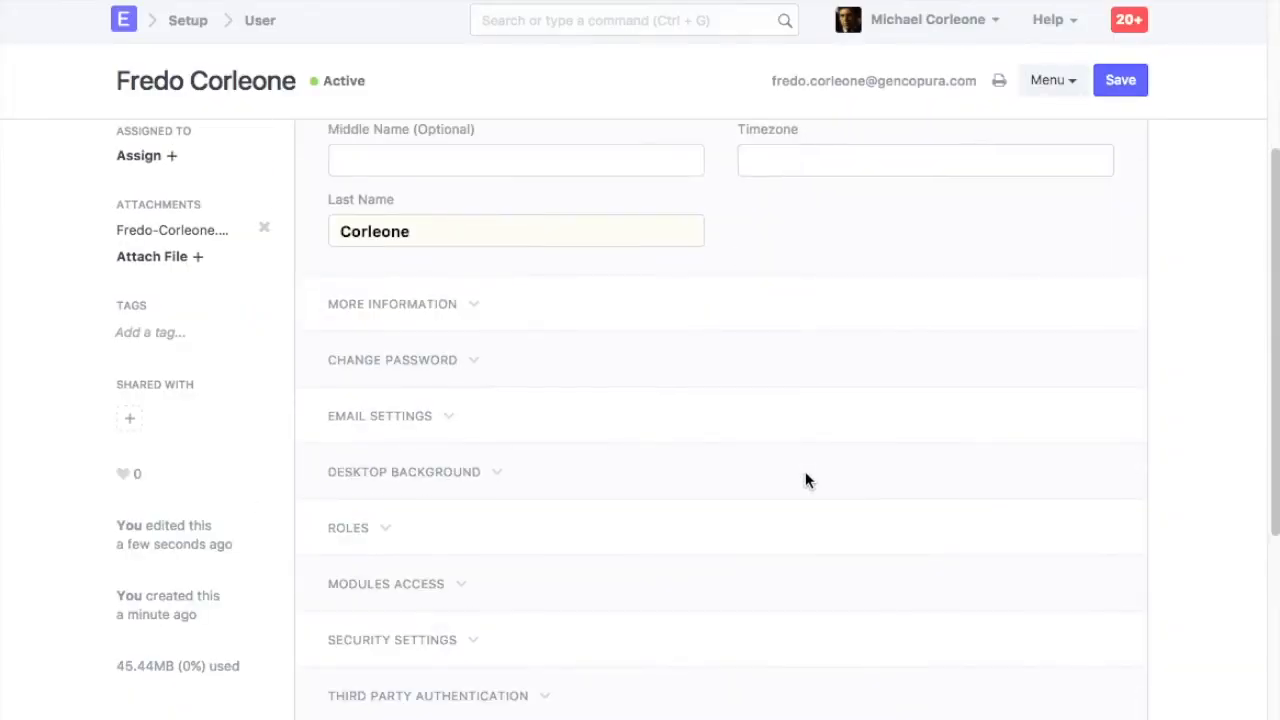
scroll(805, 480, down, 1)
click(450, 522)
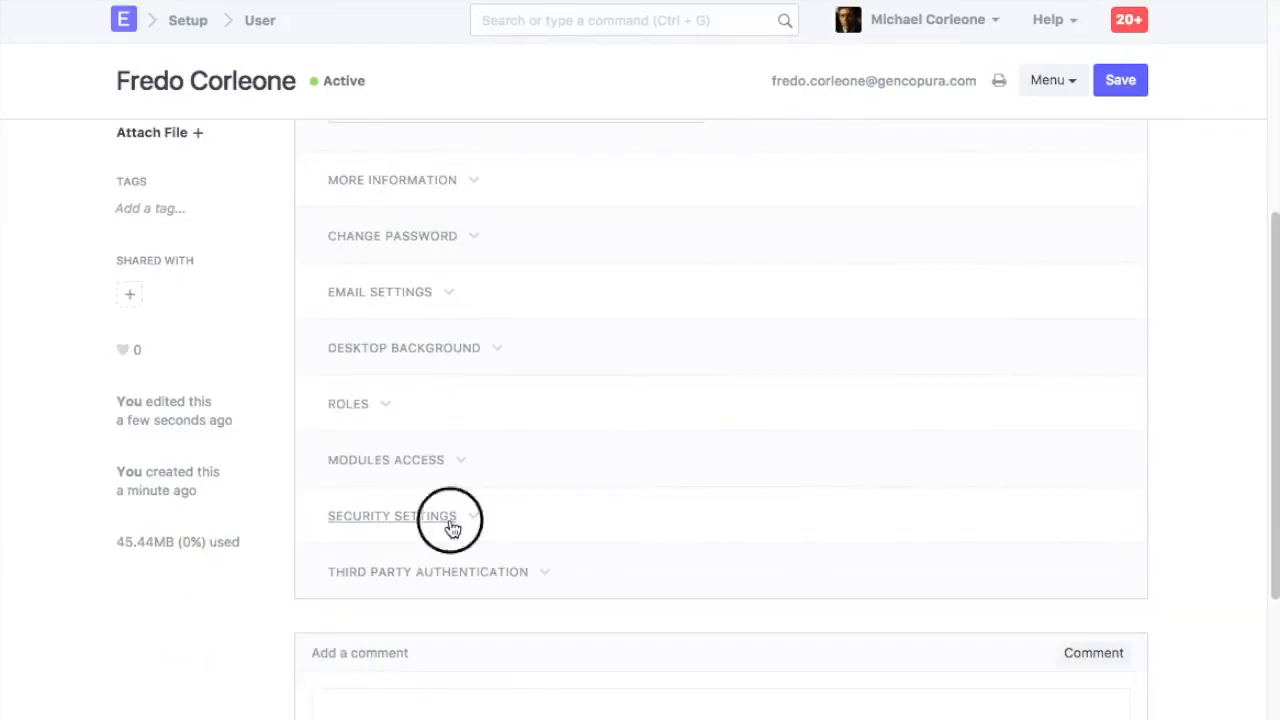
scroll(745, 488, down, 3)
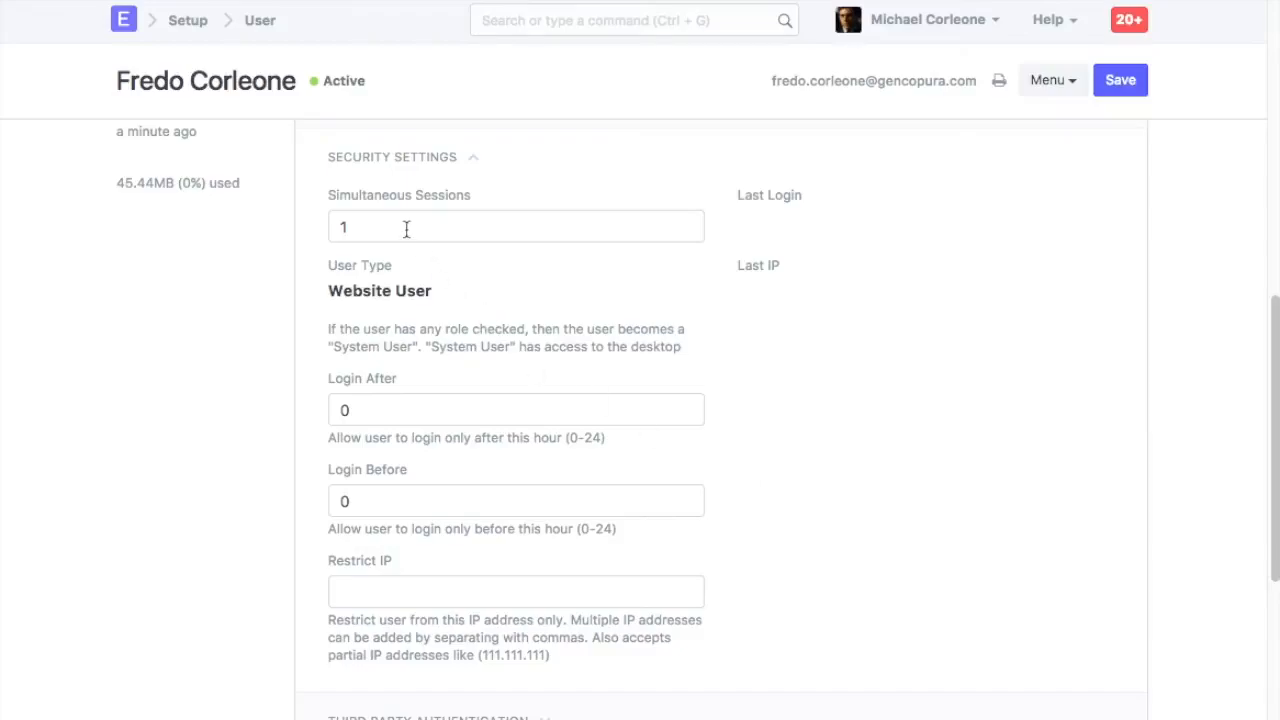
scroll(463, 351, down, 1)
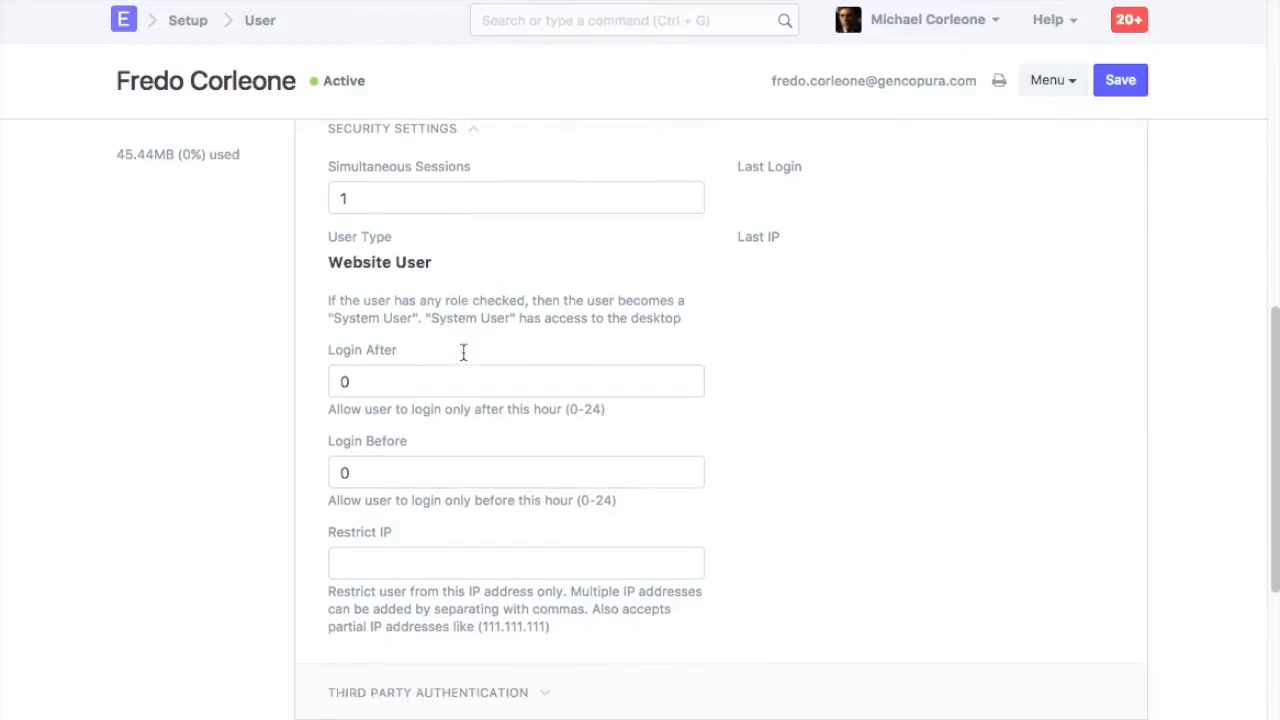
click(410, 366)
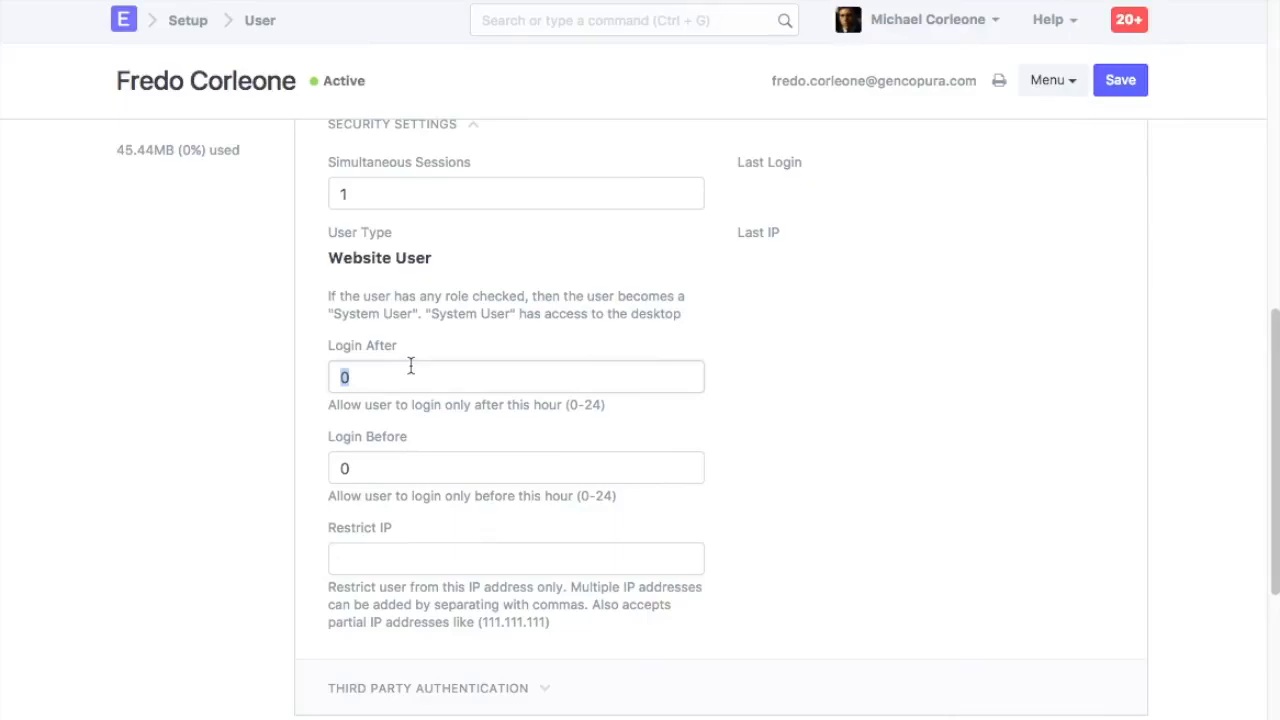
text(10)
key(Tab)
text(18)
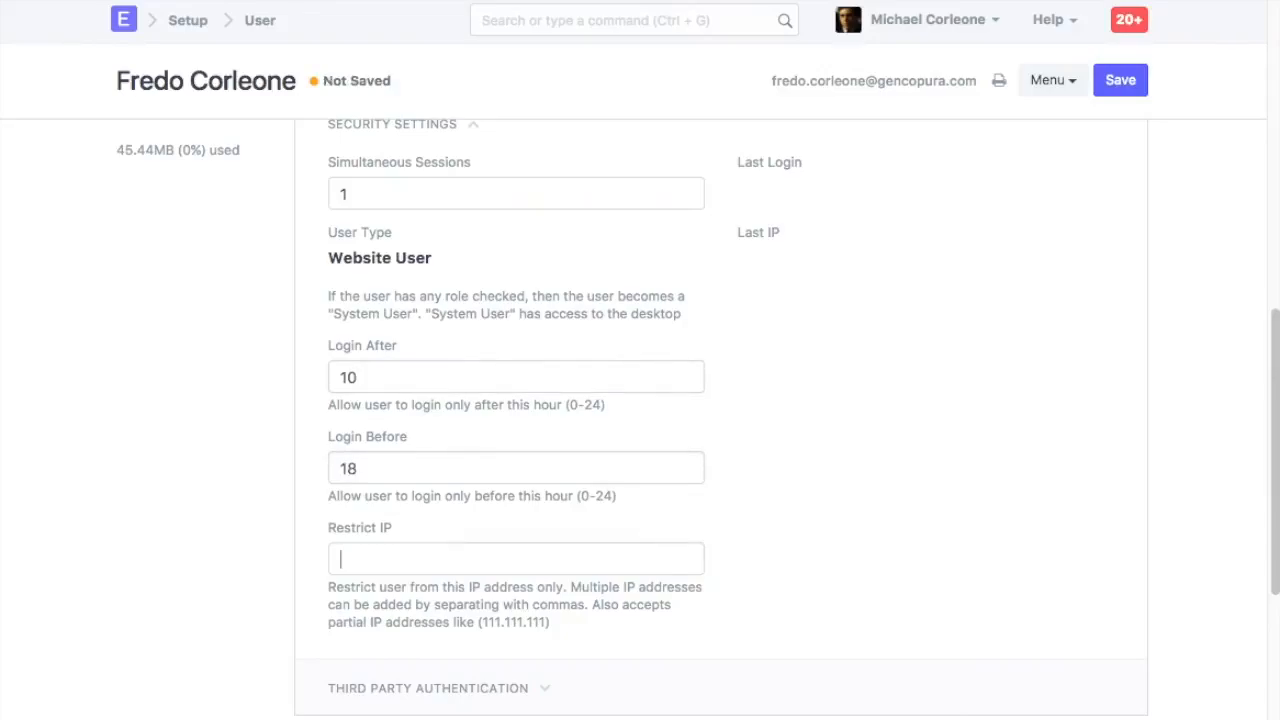
text(111.111.111.111)
Try entering 111.111.111.111 as a restricted IP, clear that field again, and save the user
key(ctrl+a)
key(BackSpace)
click(1134, 93)
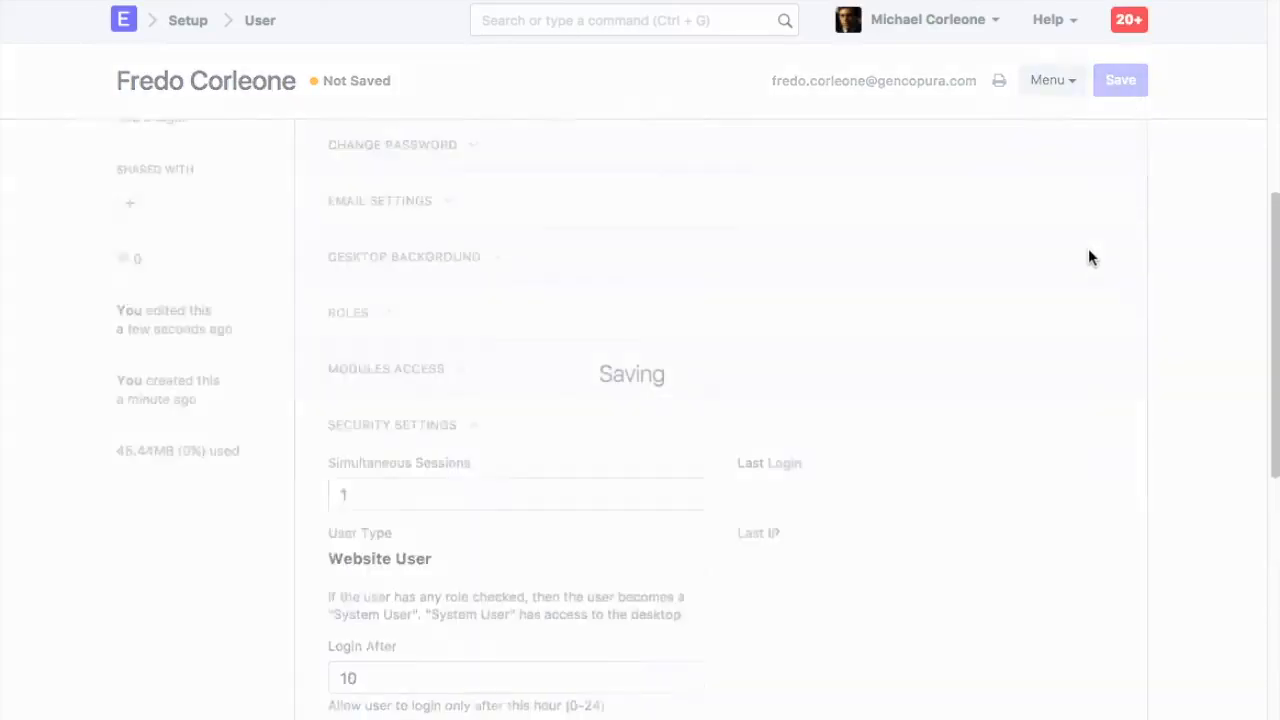